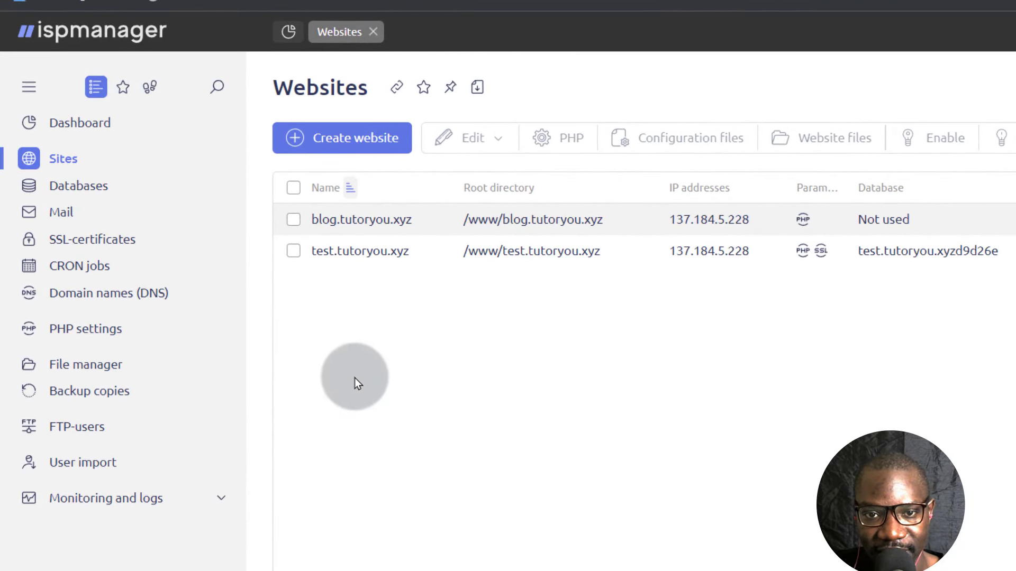
Delete the SSL certificate blog.tutoryou.xyz_le1 from the SSL certificates list
left_click(368, 219)
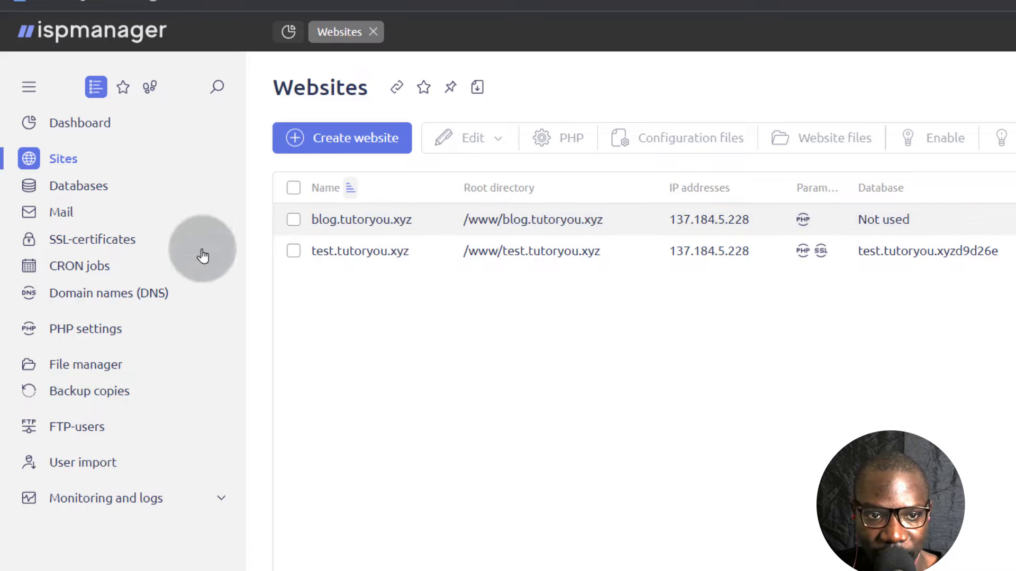
left_click(78, 242)
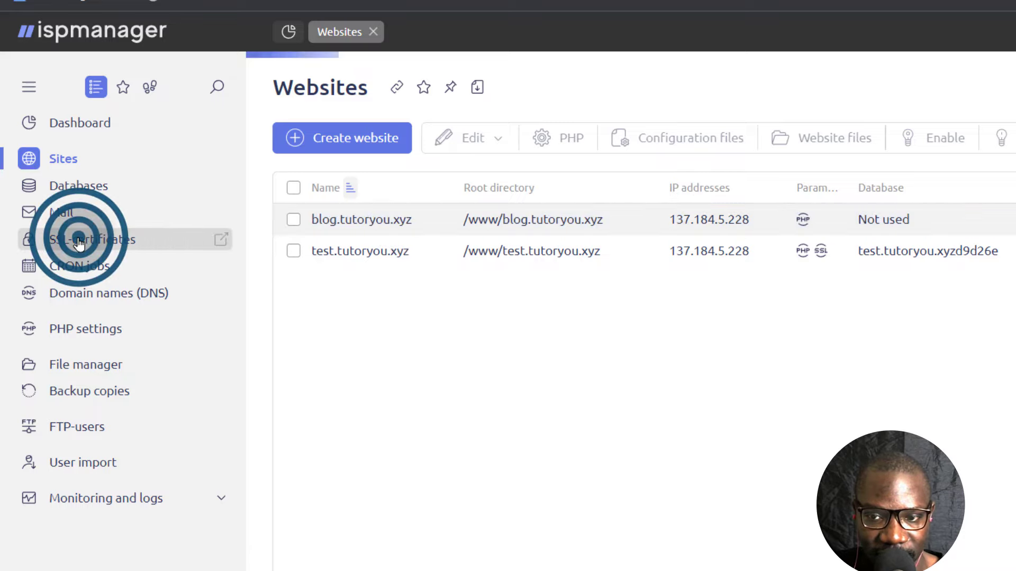
left_click(345, 270)
left_click(374, 220)
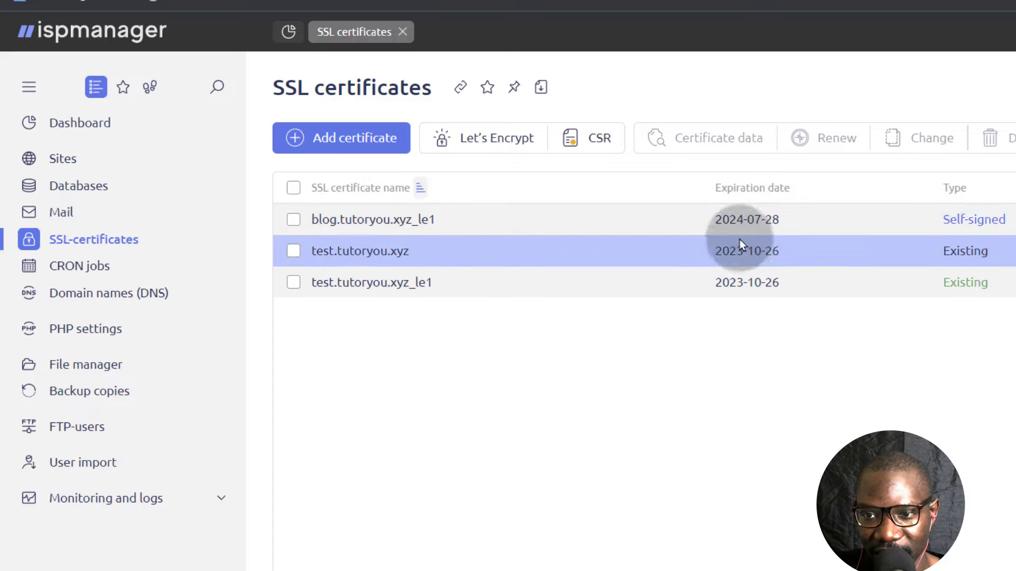
left_click(293, 221)
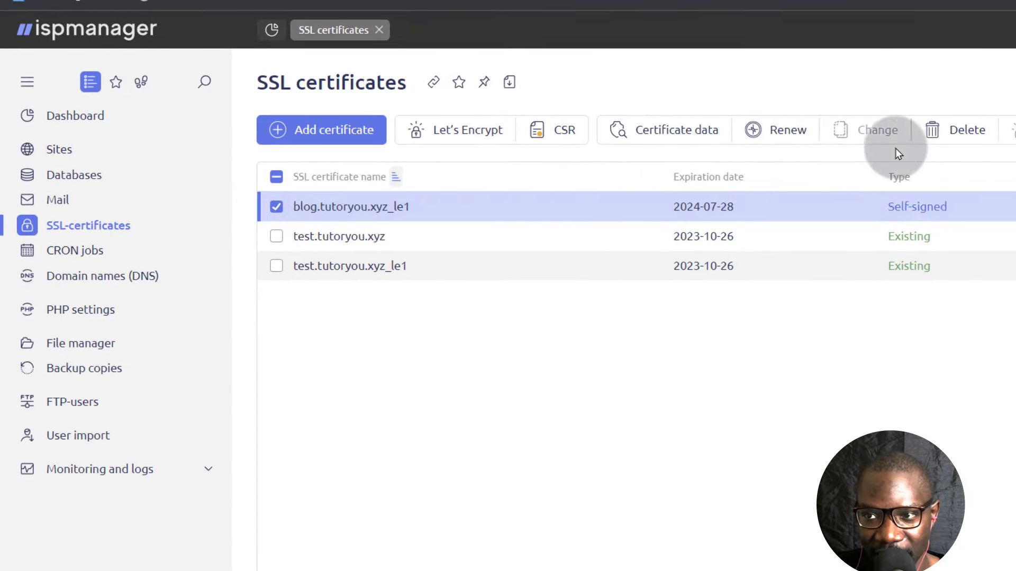
left_click(964, 128)
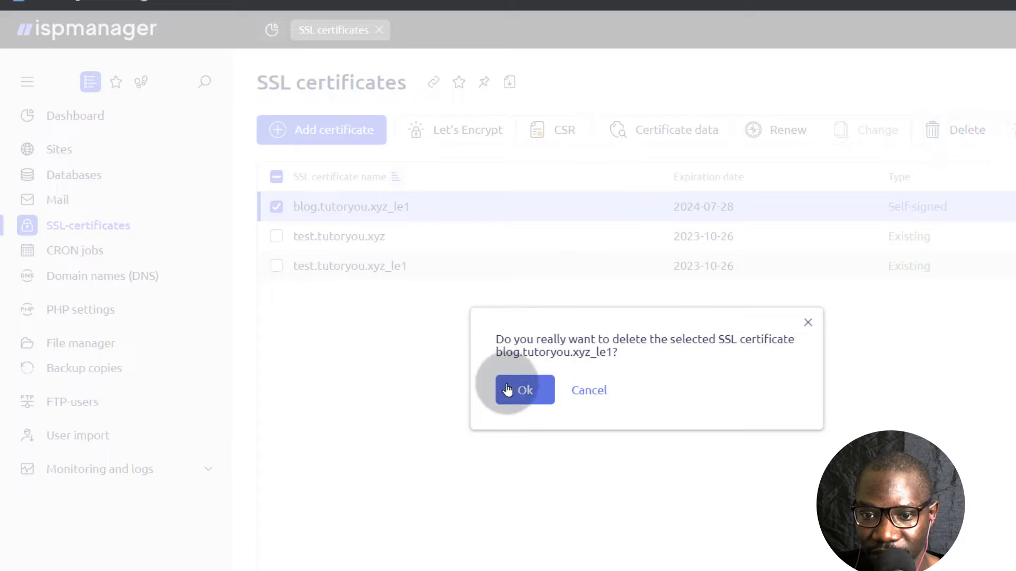
left_click(507, 390)
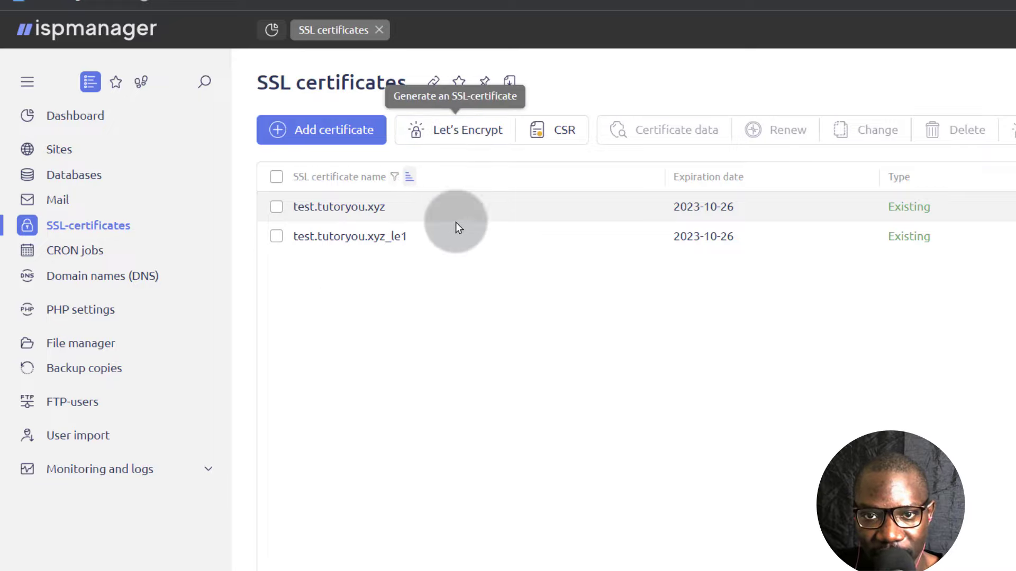
Start a Let's Encrypt certificate with DNS validation enabled for the domain blog.tutoryou.xyz
left_click(449, 134)
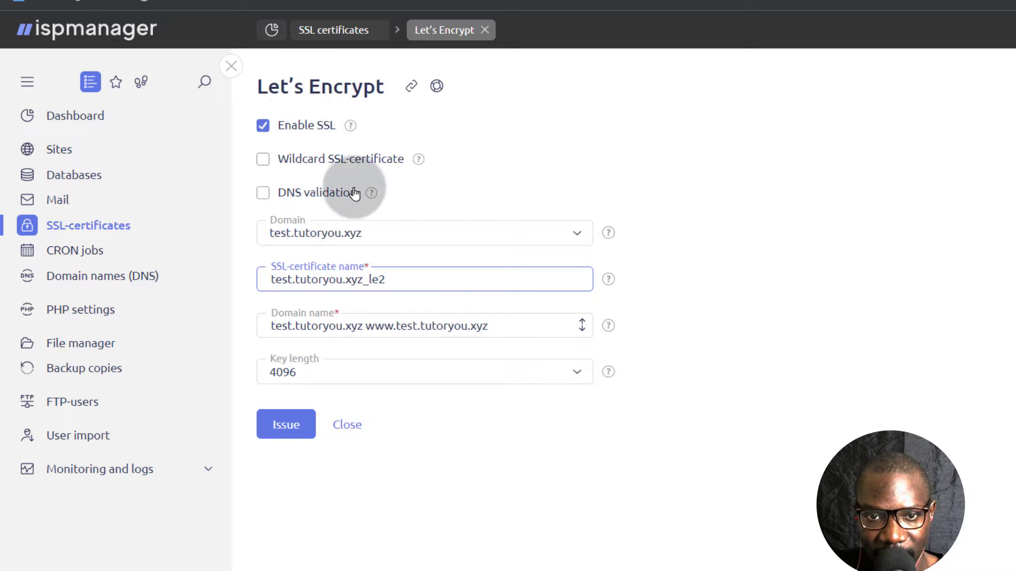
left_click(263, 194)
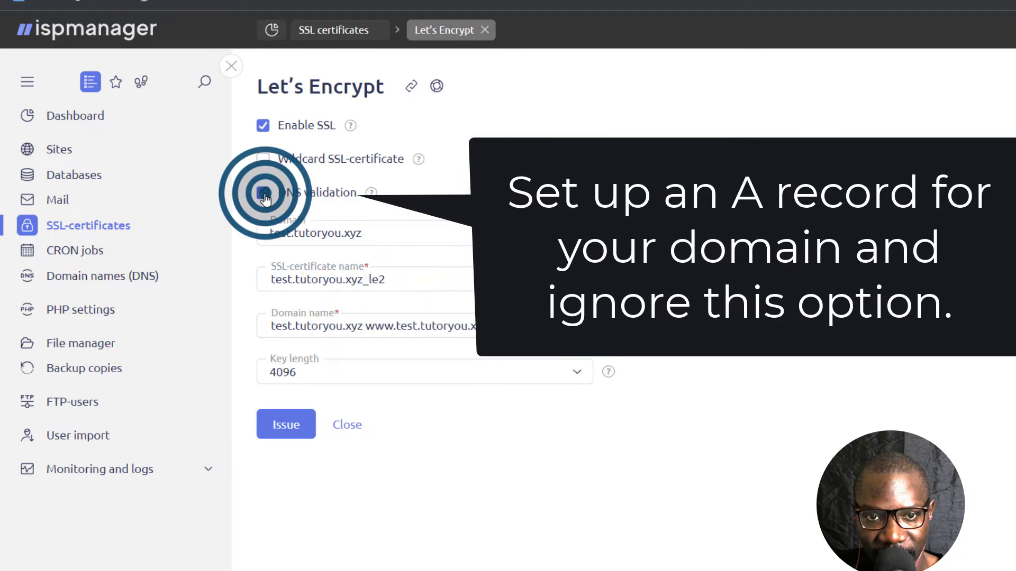
mouse_move(372, 194)
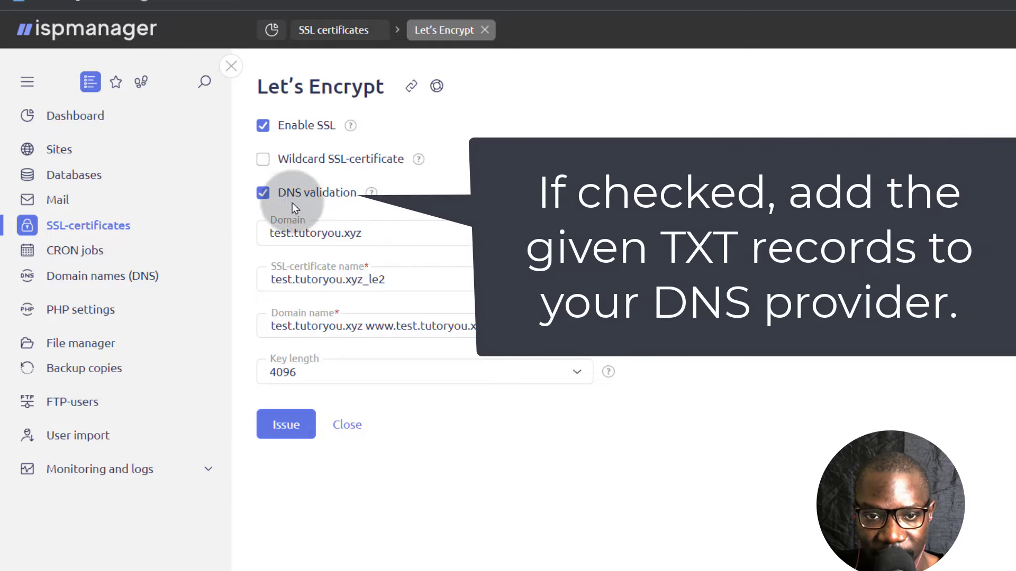
left_click(413, 229)
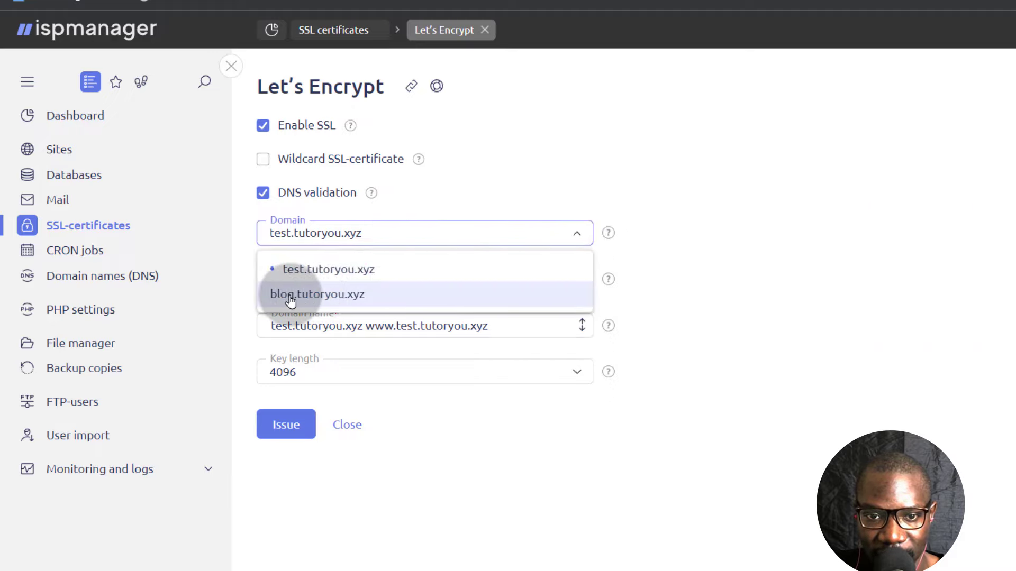
left_click(317, 297)
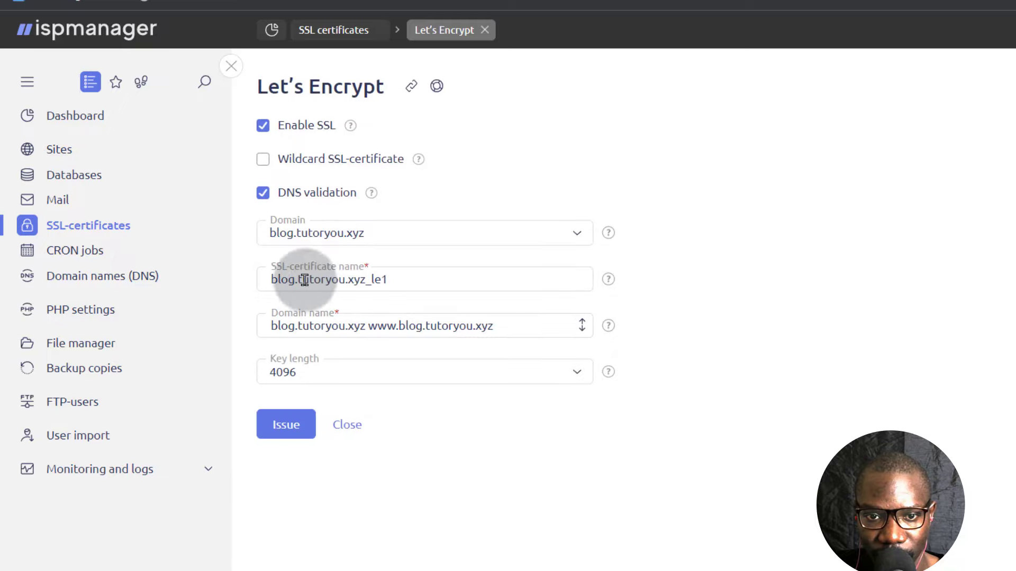
Name the SSL certificate blog.tutoryou.xyz and issue it
left_click(407, 280)
key("BackSpace")
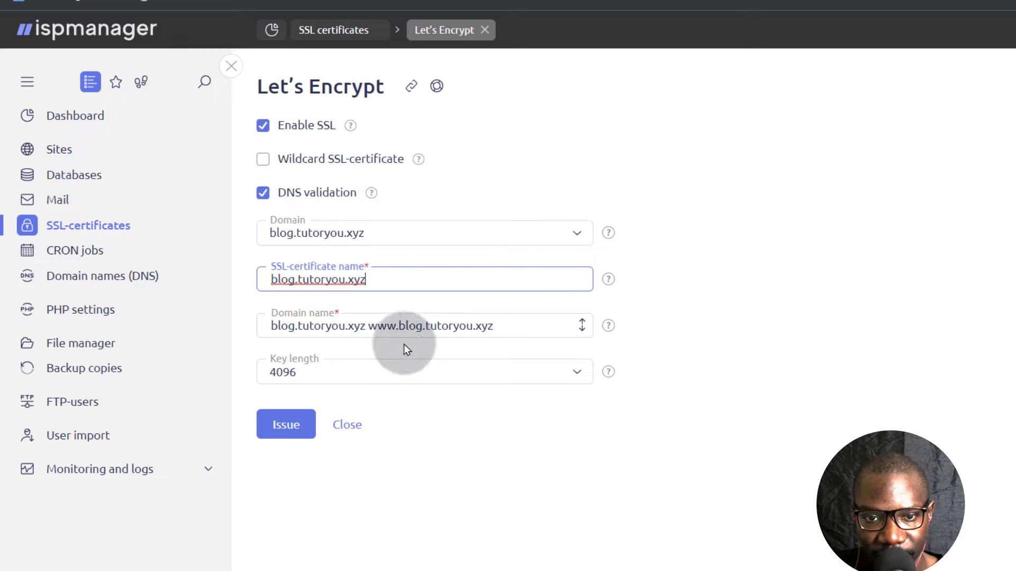
left_click(291, 426)
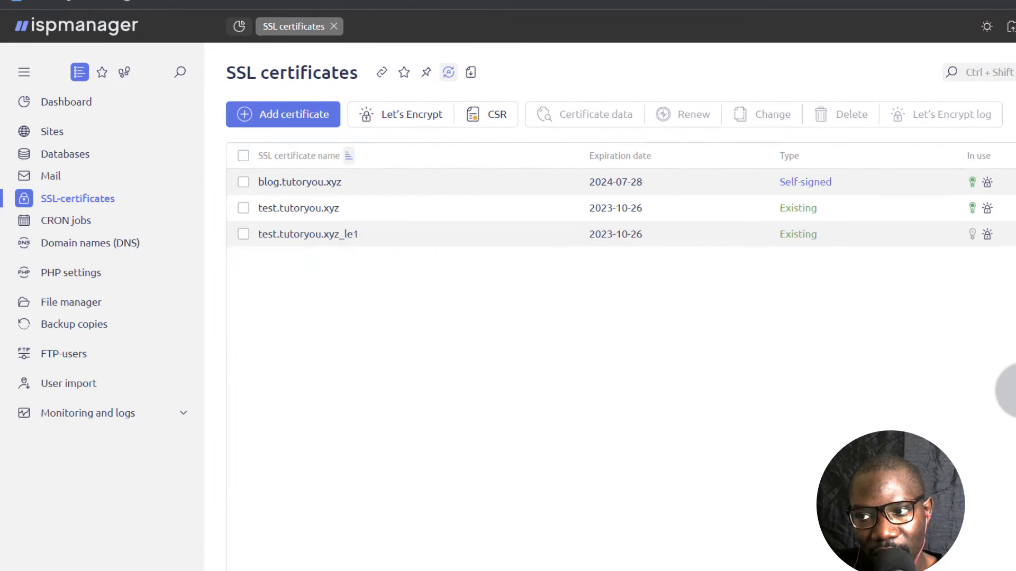
Open the DNS records of the domain blog.tutoryou.xyz
left_click(1007, 201)
mouse_move(985, 186)
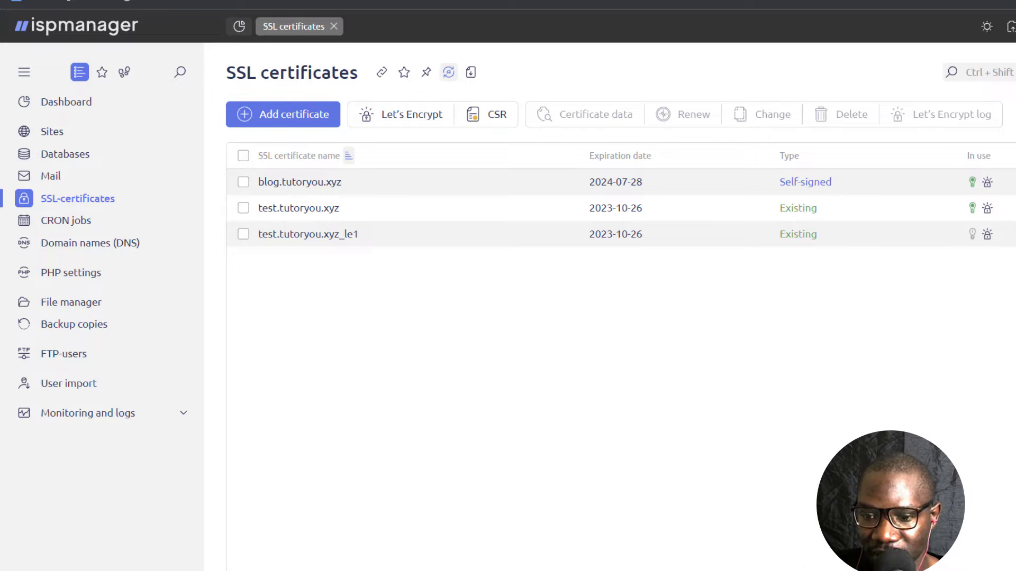
left_click(87, 251)
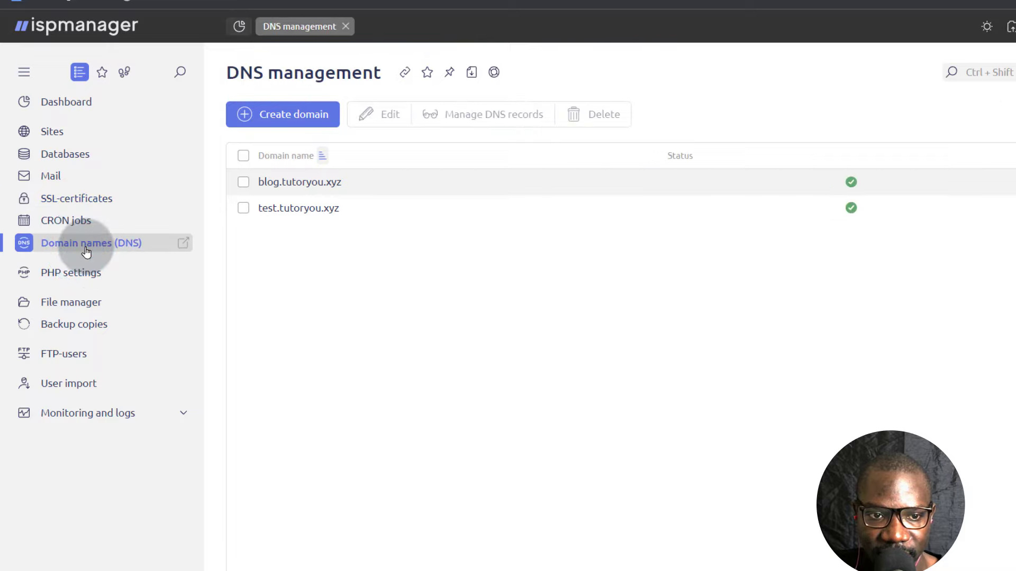
left_click(244, 183)
left_click(244, 183)
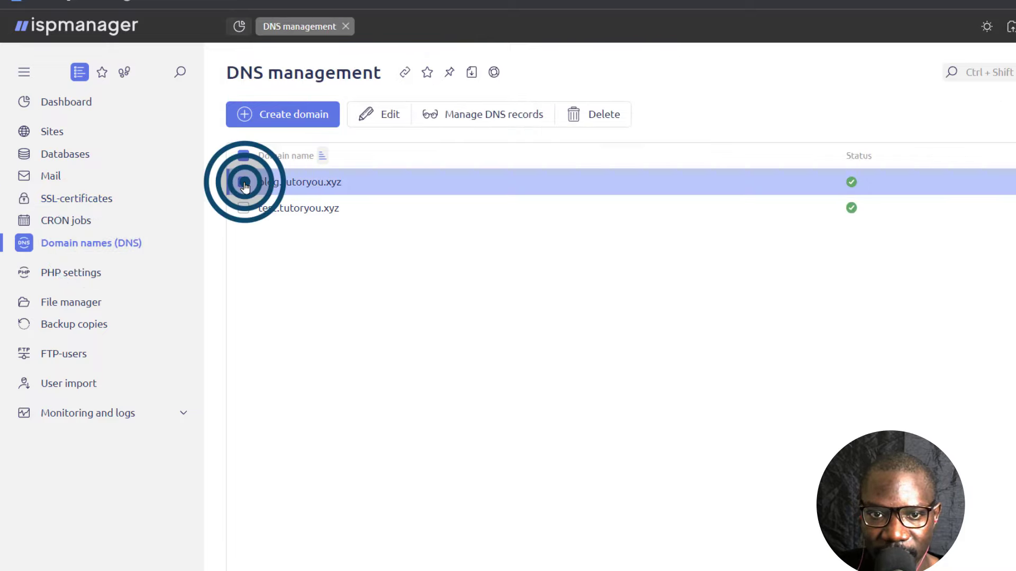
left_click(498, 115)
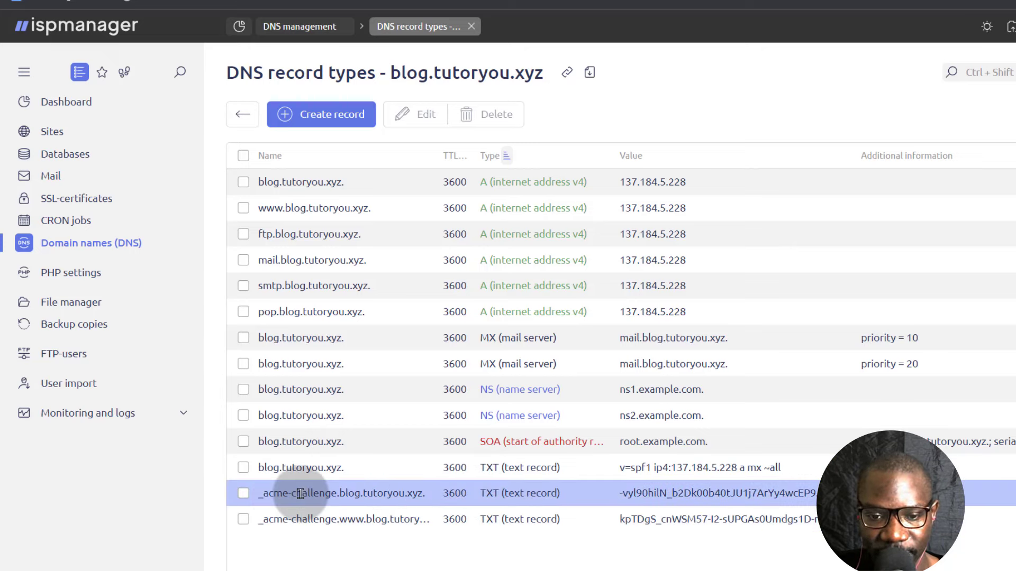
Open the _acme-challenge.blog.tutoryou.xyz. TXT record and copy its name
left_click(328, 494)
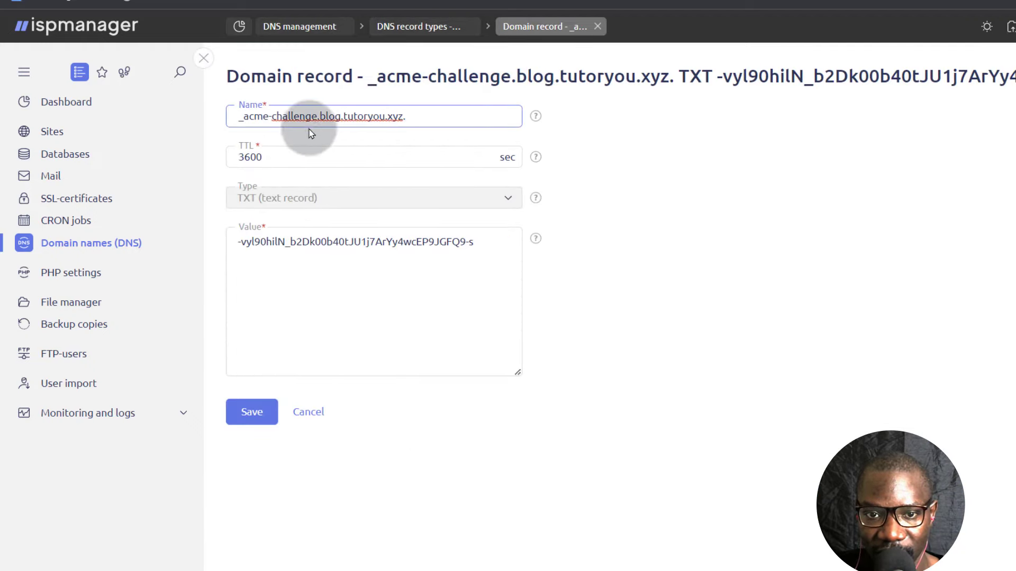
triple_click(320, 114)
right_click(320, 115)
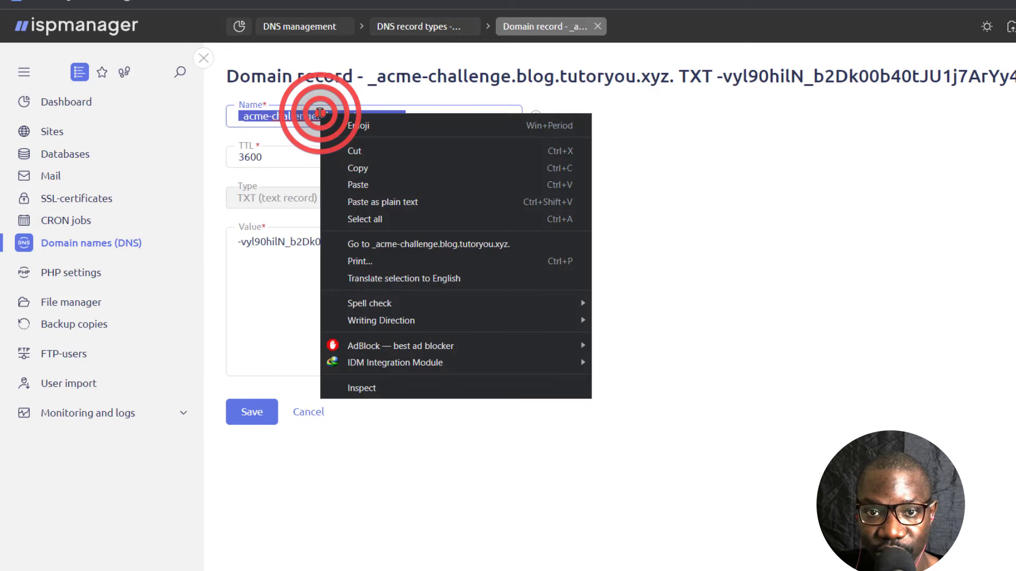
left_click(364, 169)
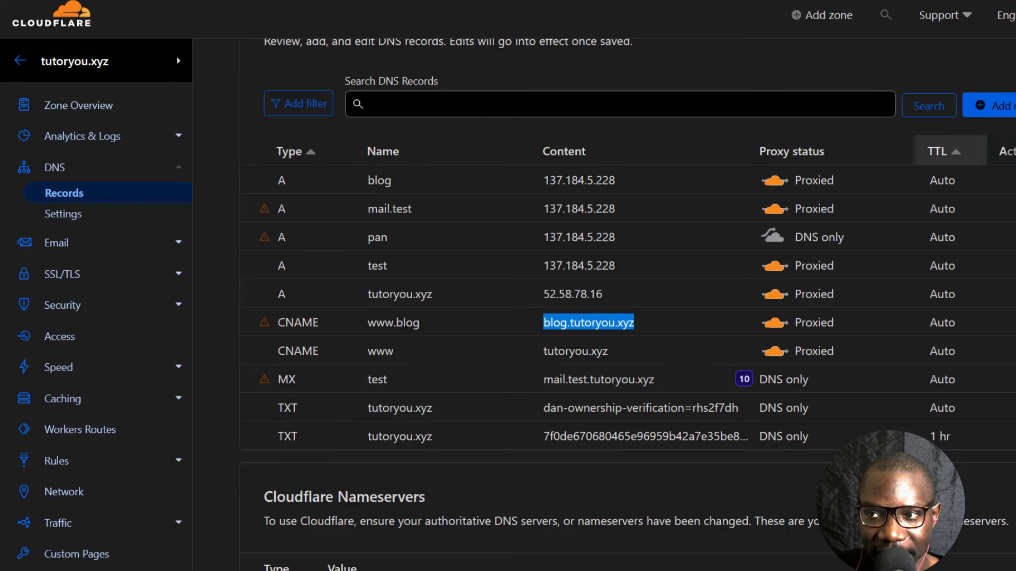
In Cloudflare, start a new DNS record of type TXT and paste _acme-challenge.blog.tutoryou.xyz. as its name
left_click(1011, 110)
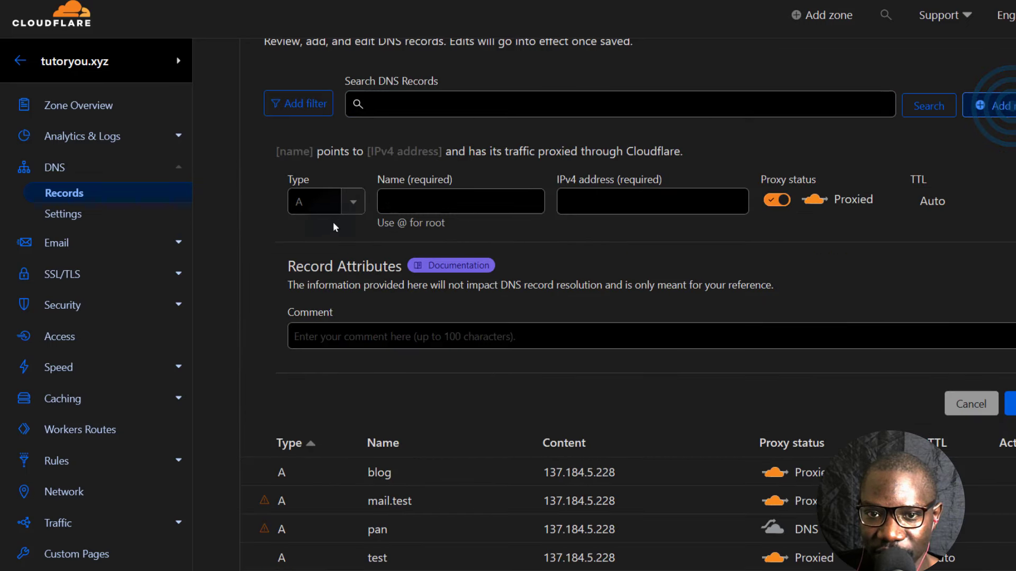
left_click(353, 201)
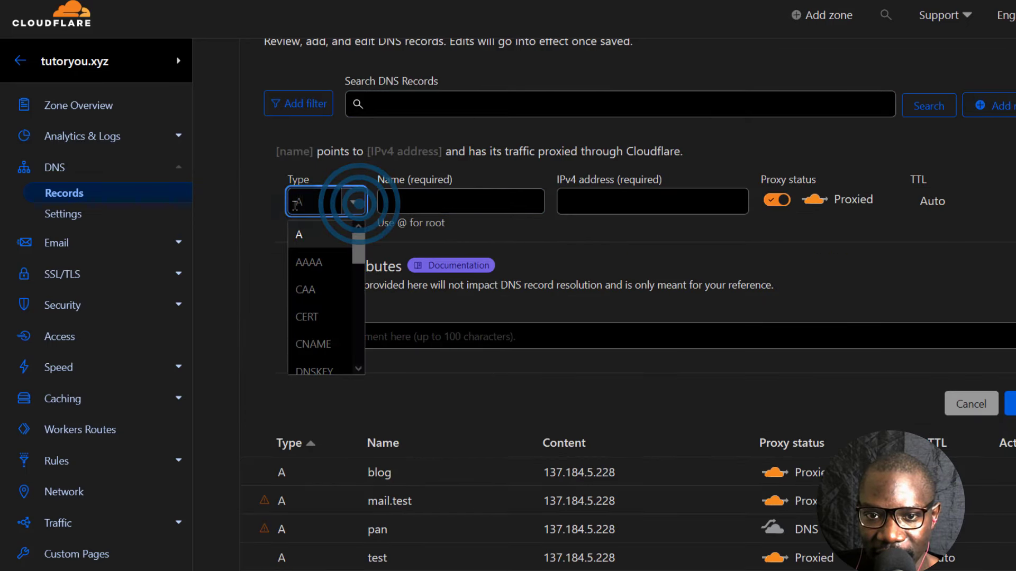
left_click(312, 202)
type("tx")
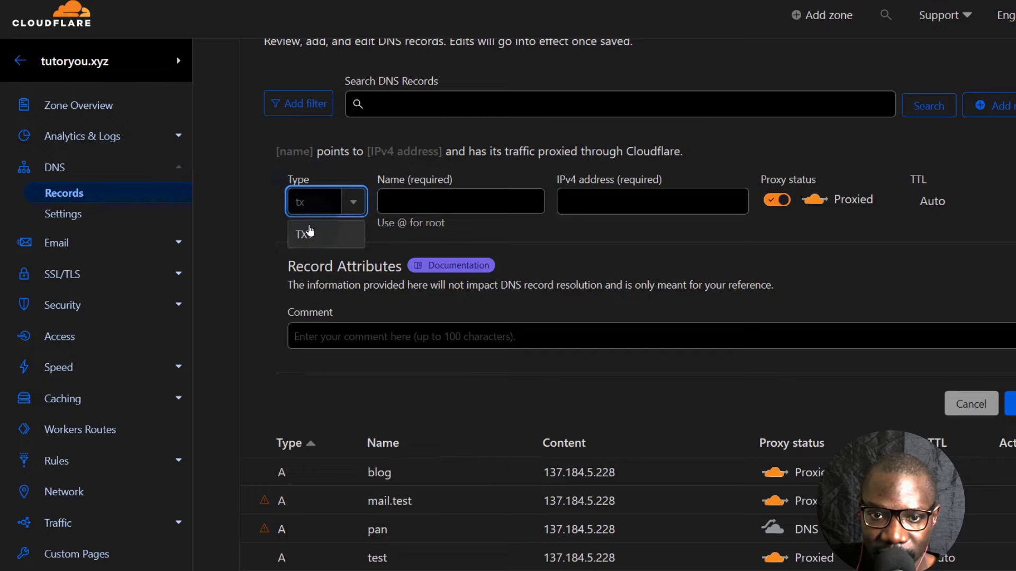
left_click(310, 231)
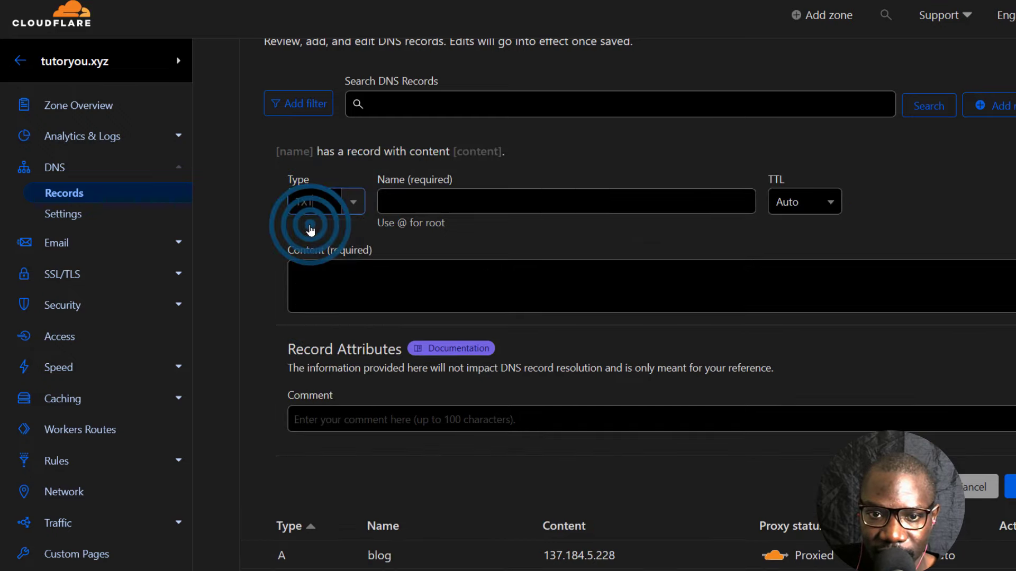
left_click(391, 204)
right_click(392, 203)
left_click(426, 294)
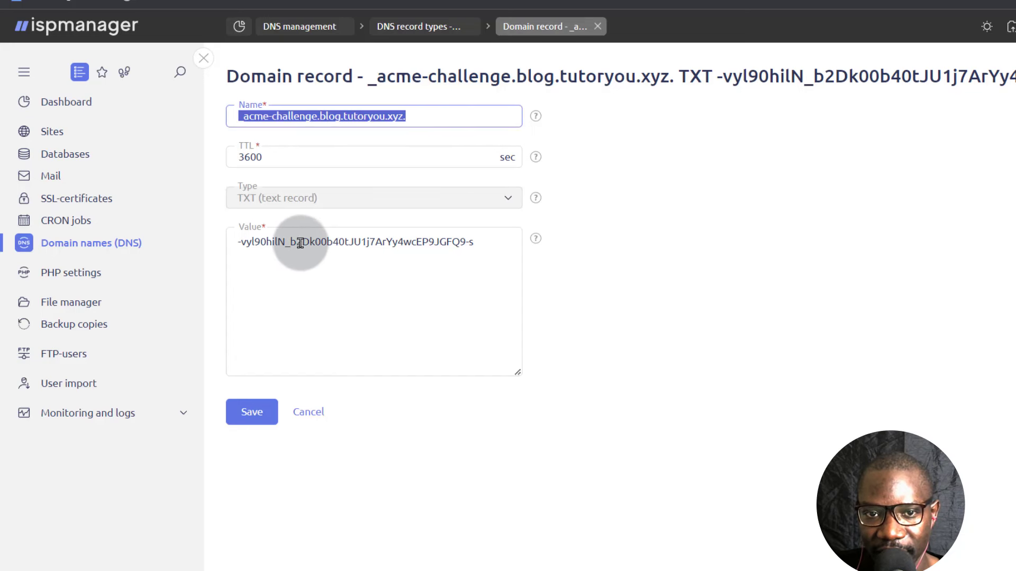
Copy the challenge record's verification value in ispmanager and paste it as the content of the new TXT record in Cloudflare
triple_click(300, 238)
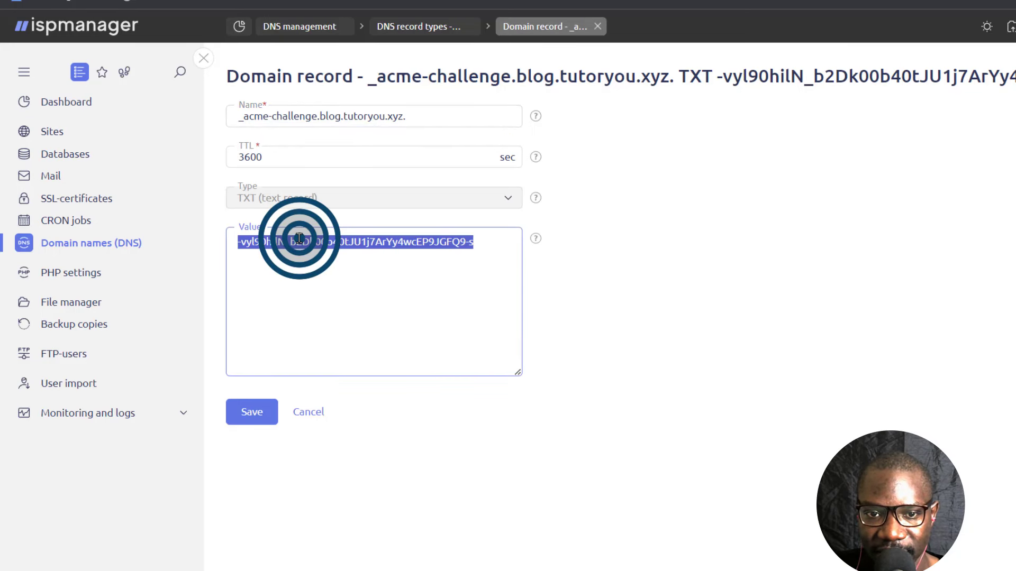
right_click(299, 239)
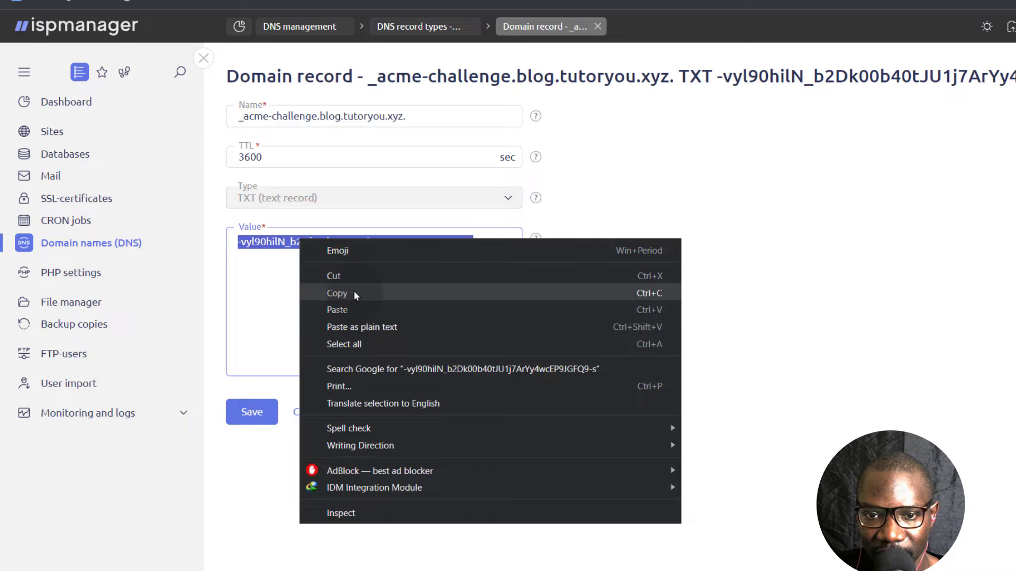
left_click(354, 294)
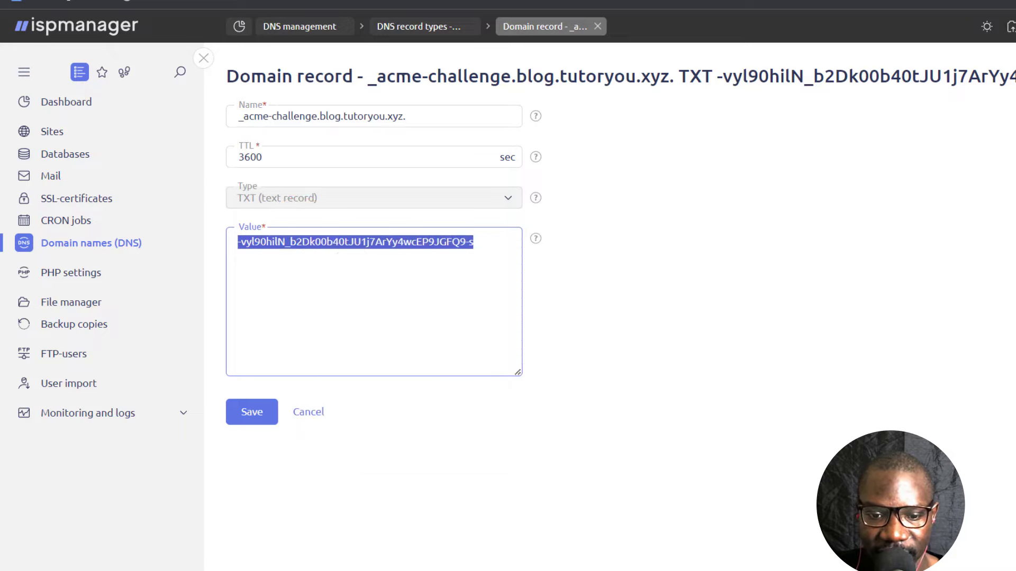
left_click(242, 567)
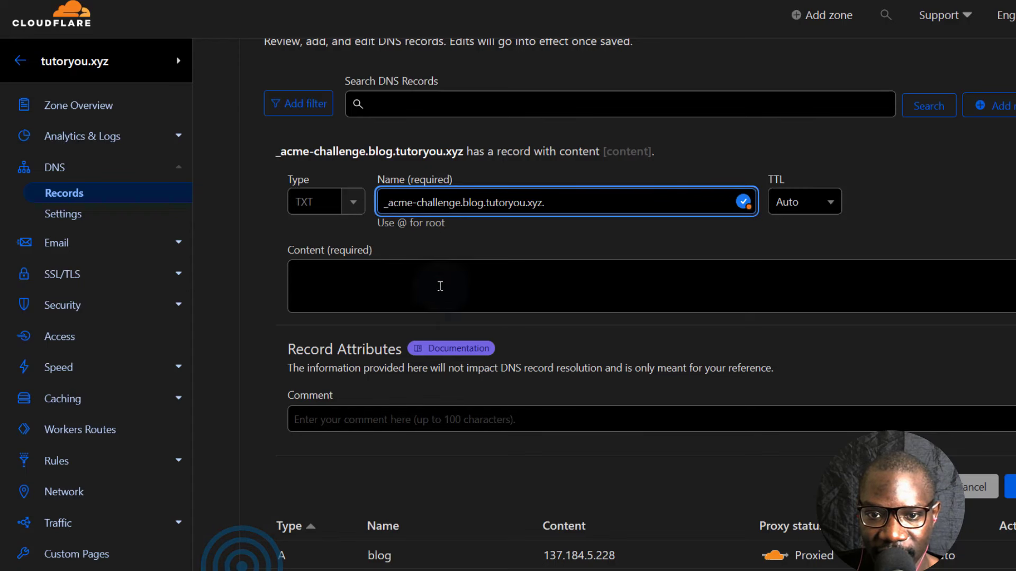
left_click(310, 287)
right_click(309, 288)
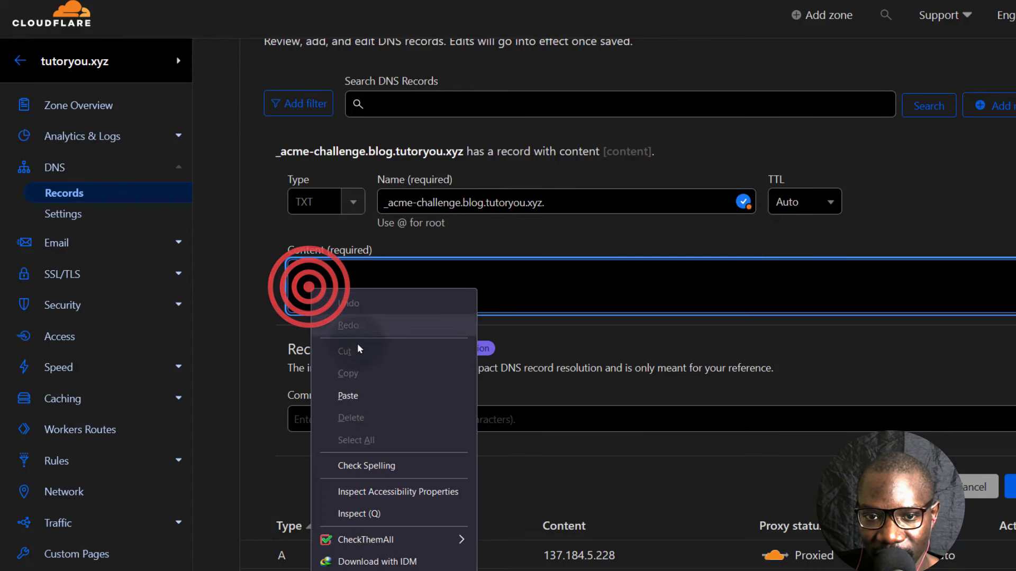
left_click(374, 397)
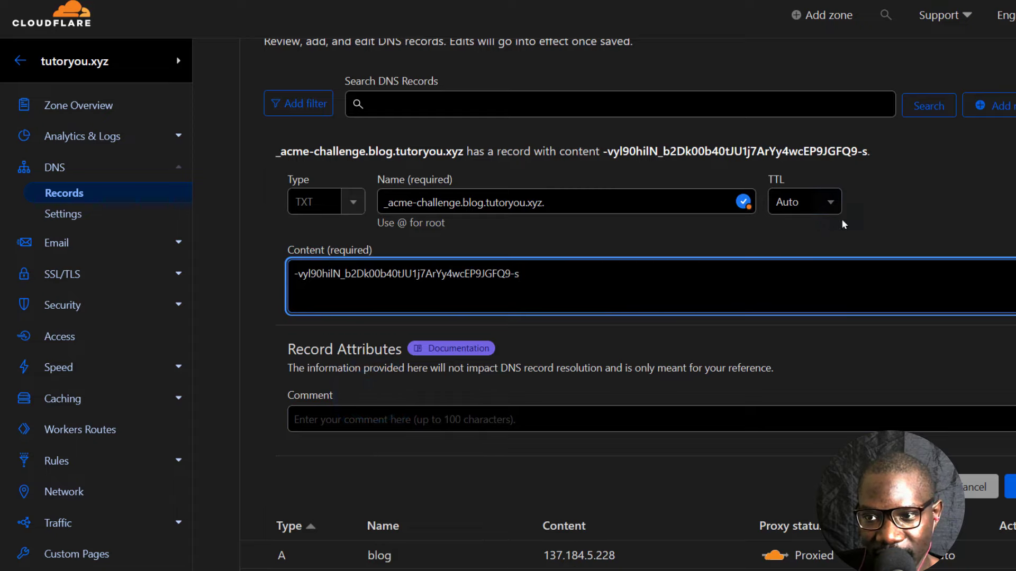
Save the TXT record with a TTL of 1 hr and switch back to ispmanager
left_click(830, 205)
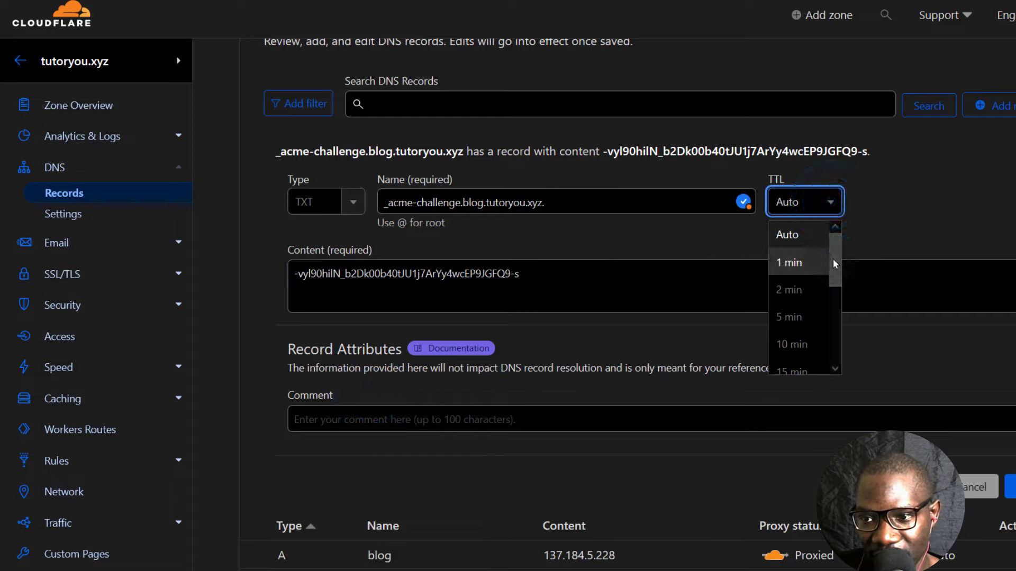
left_click_drag(835, 260, 847, 347)
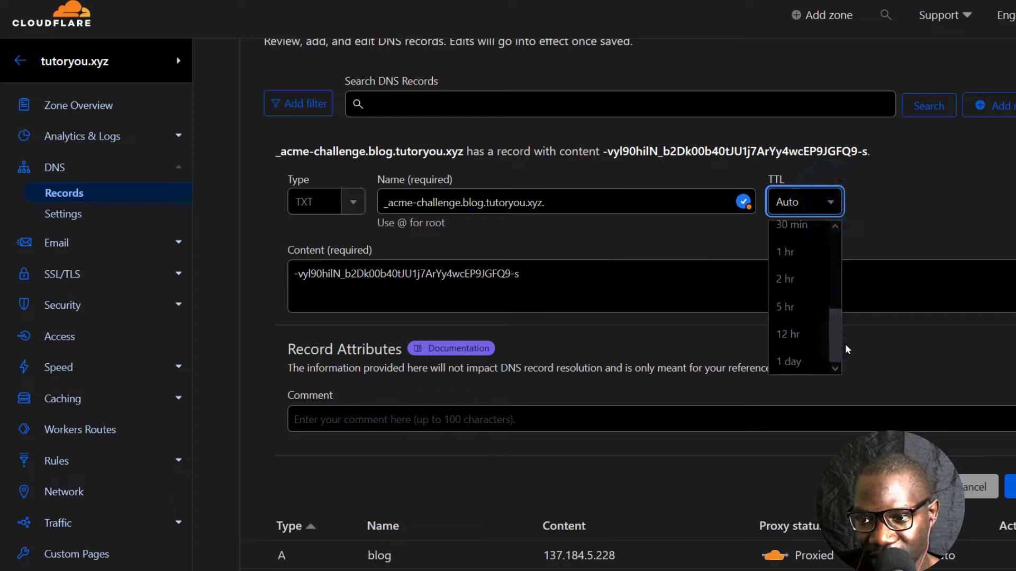
left_click(793, 284)
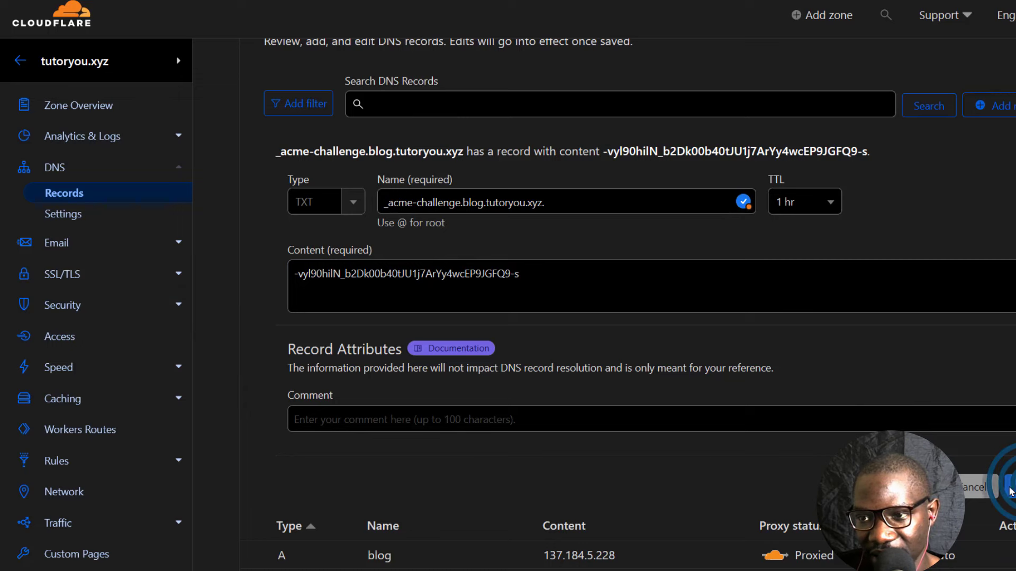
left_click(293, 548)
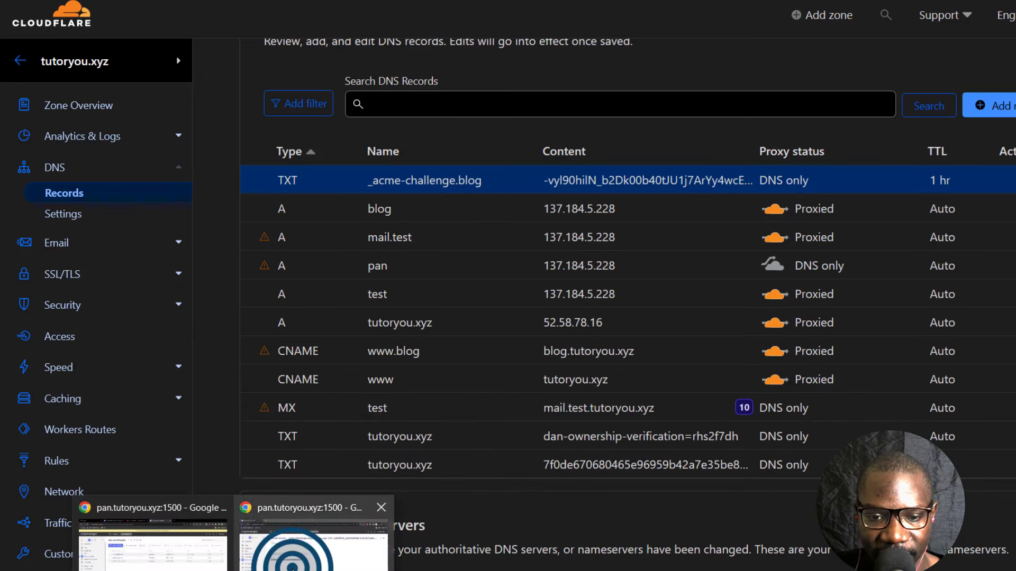
left_click(203, 57)
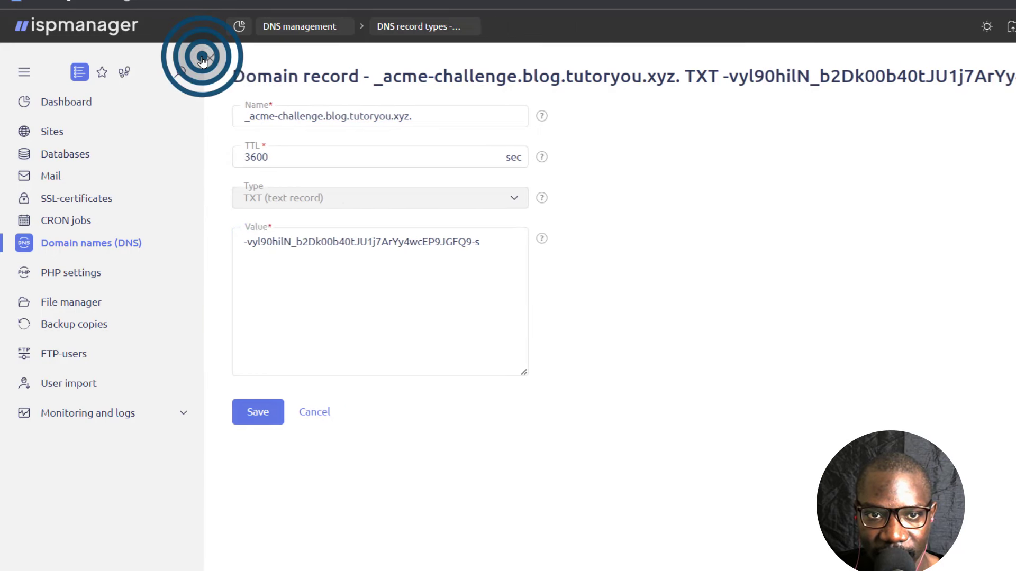
left_click(317, 531)
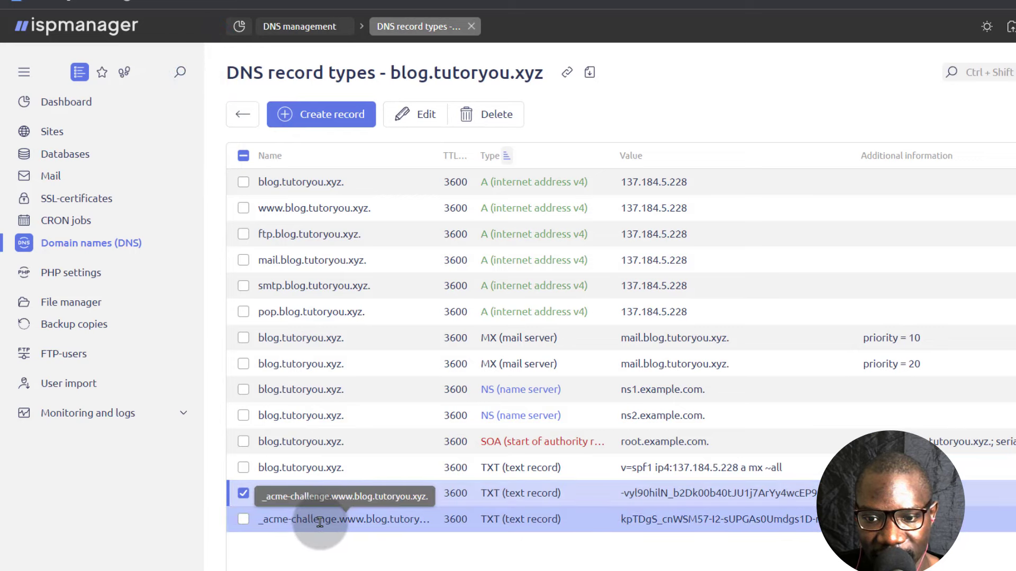
left_click(296, 520)
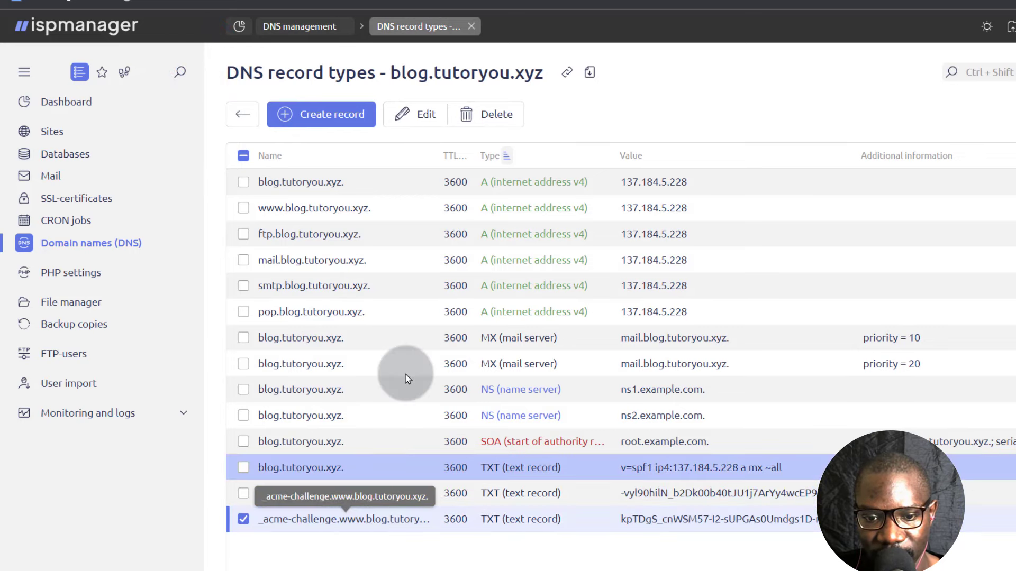
left_click(419, 113)
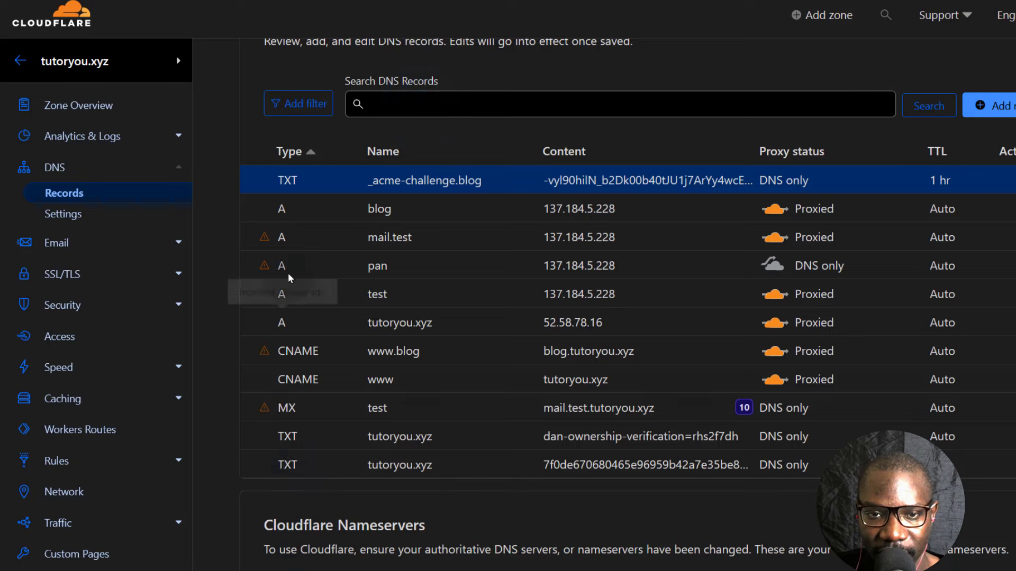
left_click(1000, 108)
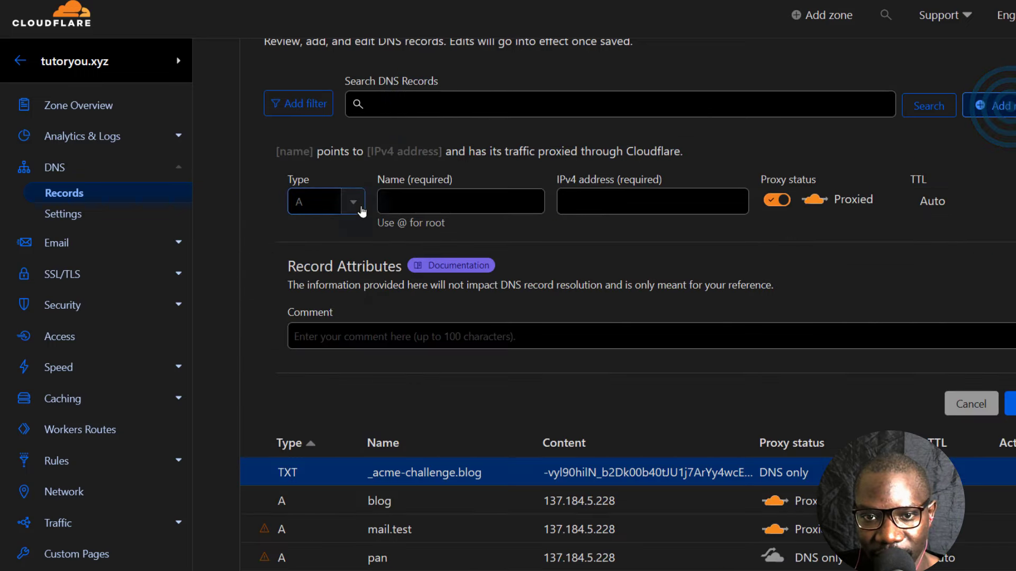
left_click(323, 200)
right_click(397, 202)
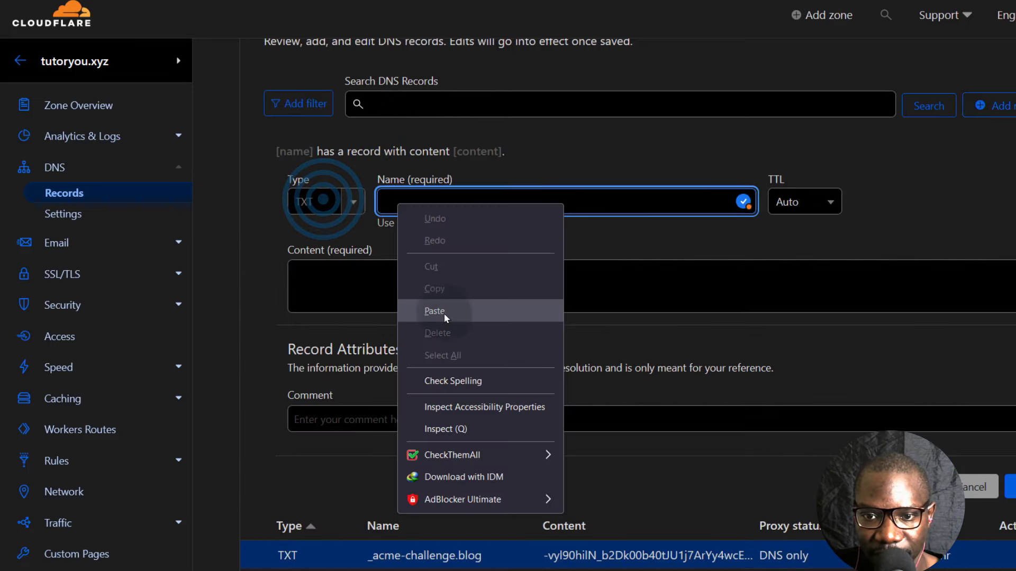
left_click(433, 312)
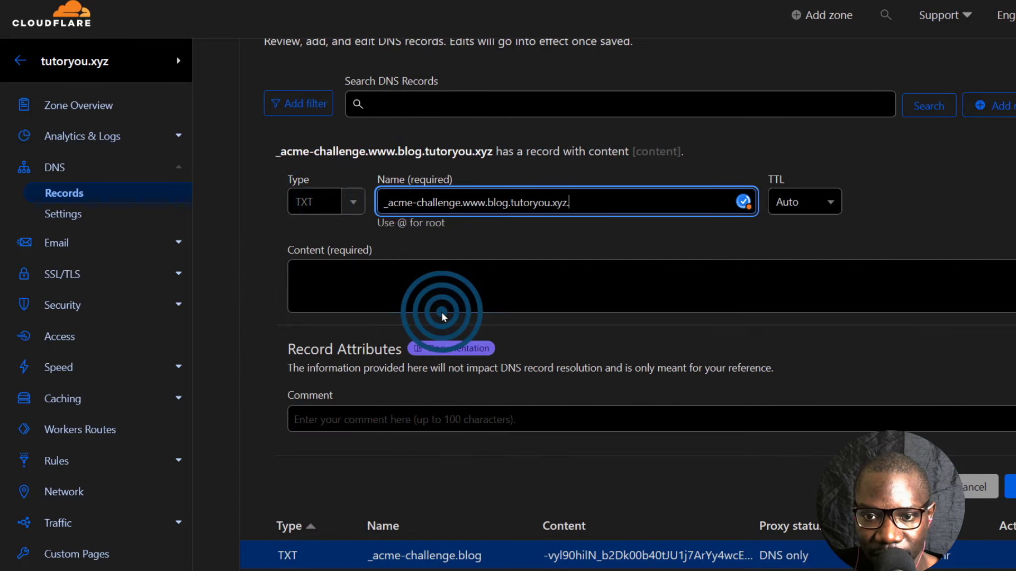
Paste the www challenge's verification value as the TXT record's content and set its TTL to 1 hr
right_click(345, 277)
left_click(402, 382)
left_click(804, 201)
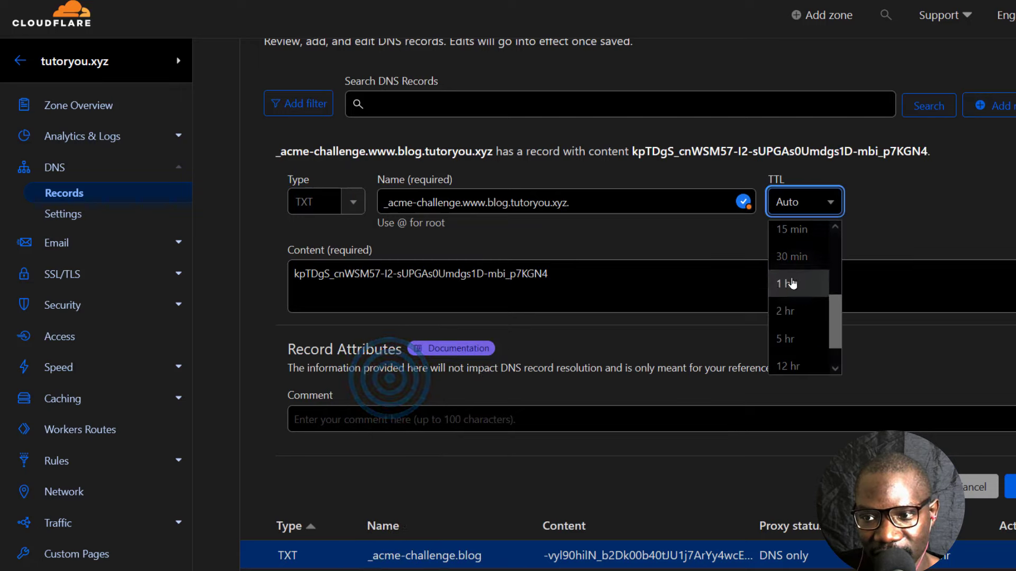
left_click(792, 282)
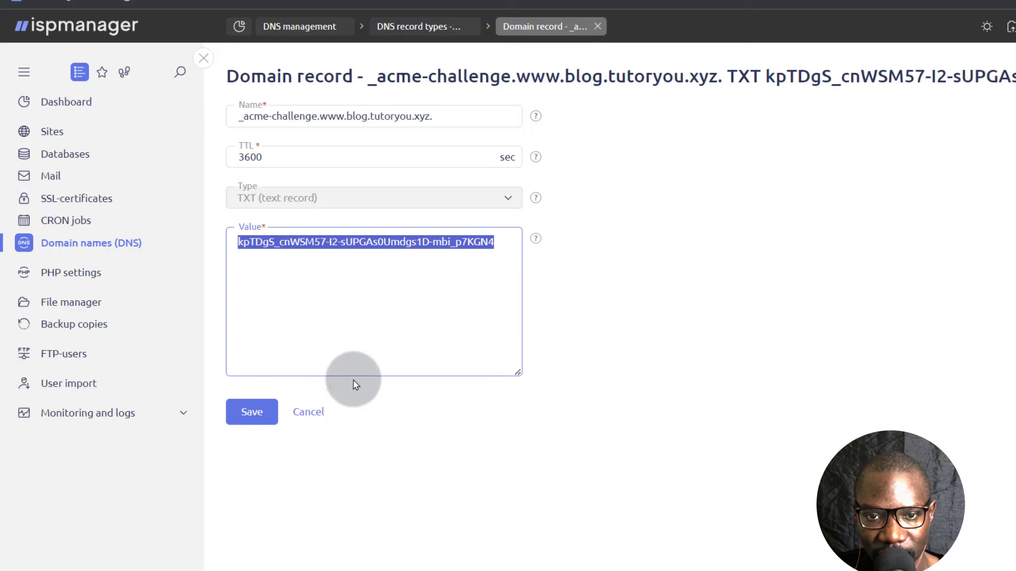
Back in ispmanager's SSL certificates, review the Let's Encrypt log of blog.tutoryou.xyz and return to the certificate list
left_click(655, 365)
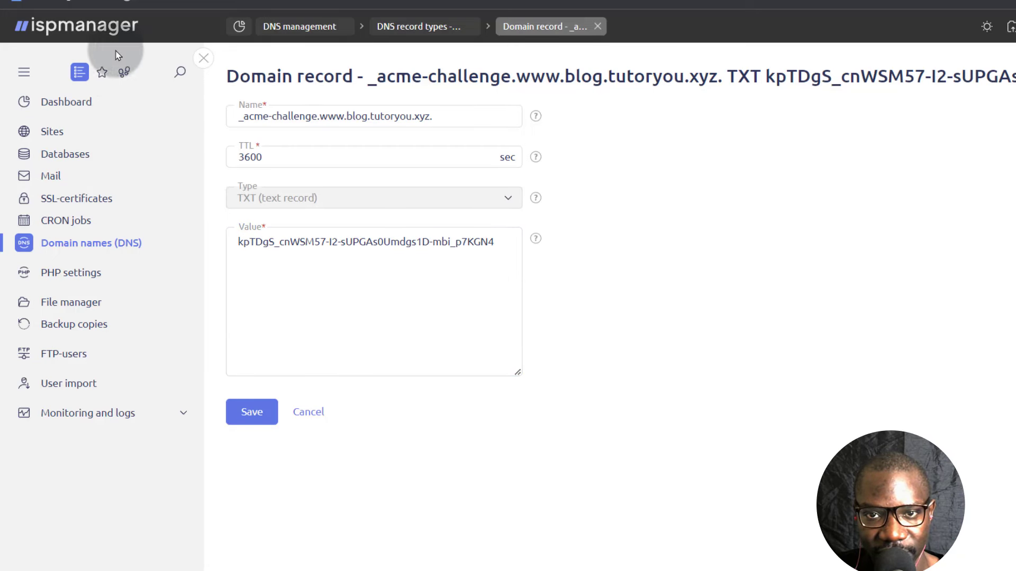
left_click(80, 197)
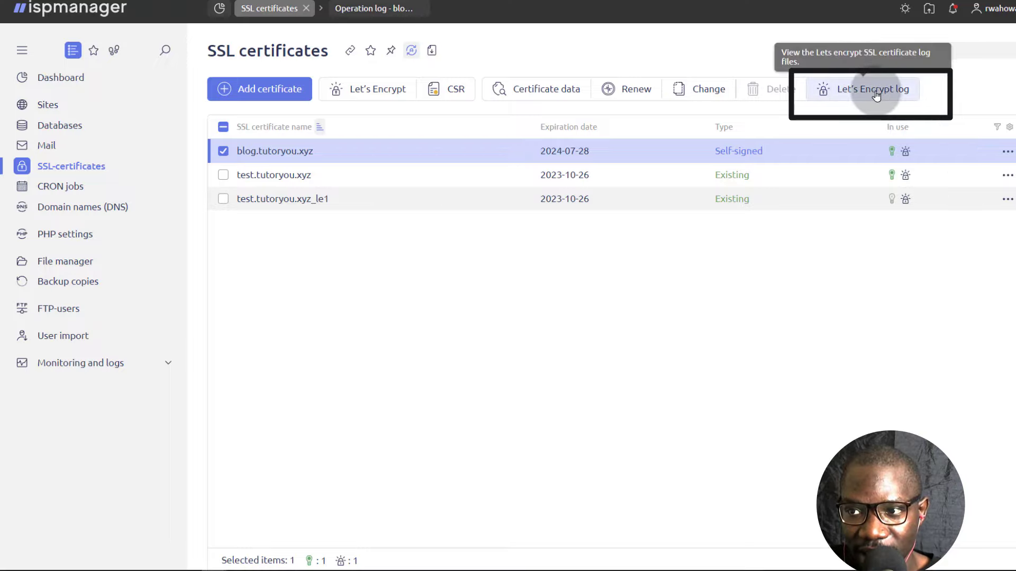
left_click(855, 91)
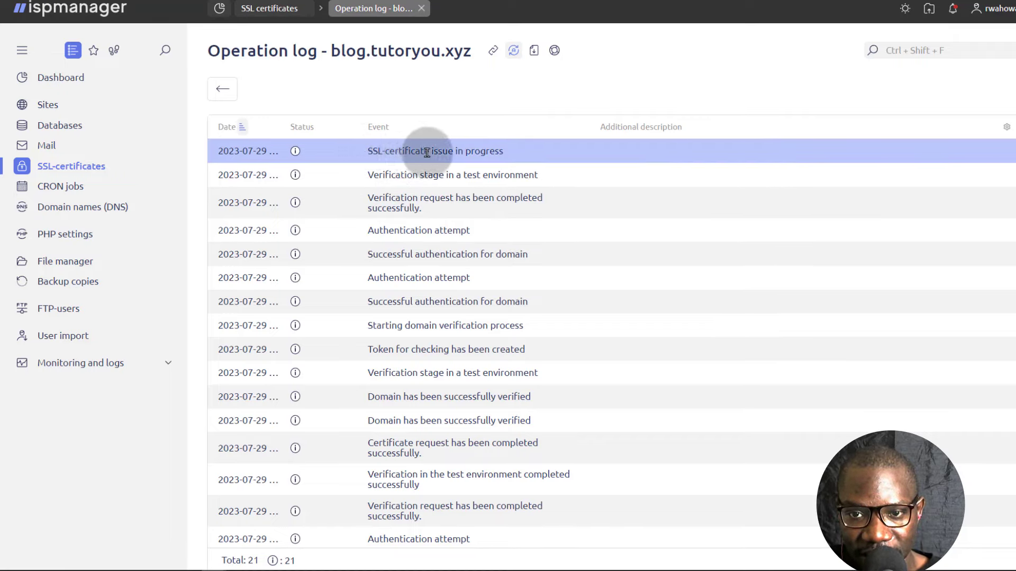
mouse_move(500, 153)
left_mouse_down()
mouse_move(318, 158)
mouse_move(295, 152)
mouse_move(284, 125)
mouse_move(369, 126)
left_mouse_up()
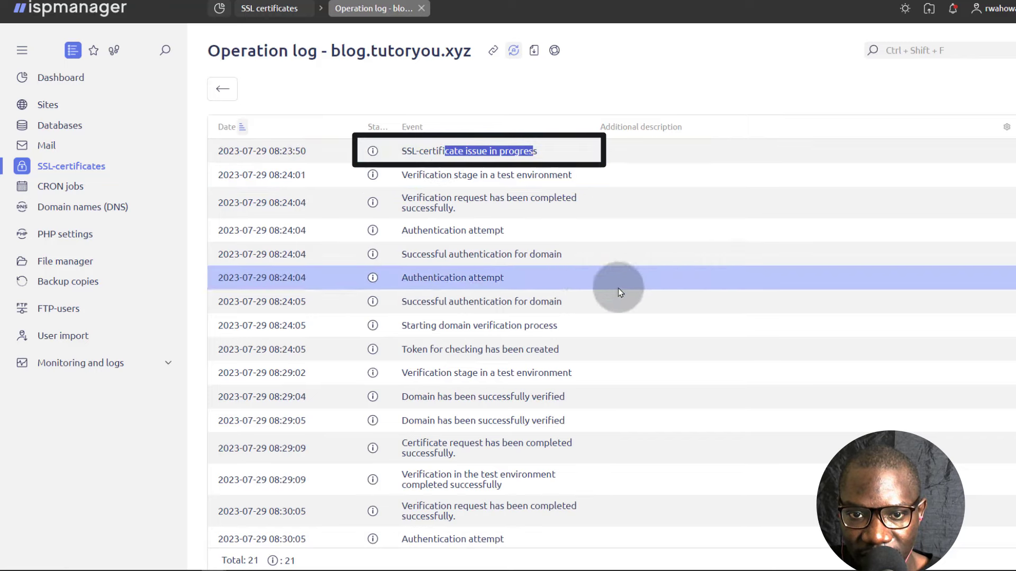
scroll(620, 293, "down", 2)
scroll(570, 397, "up", 3)
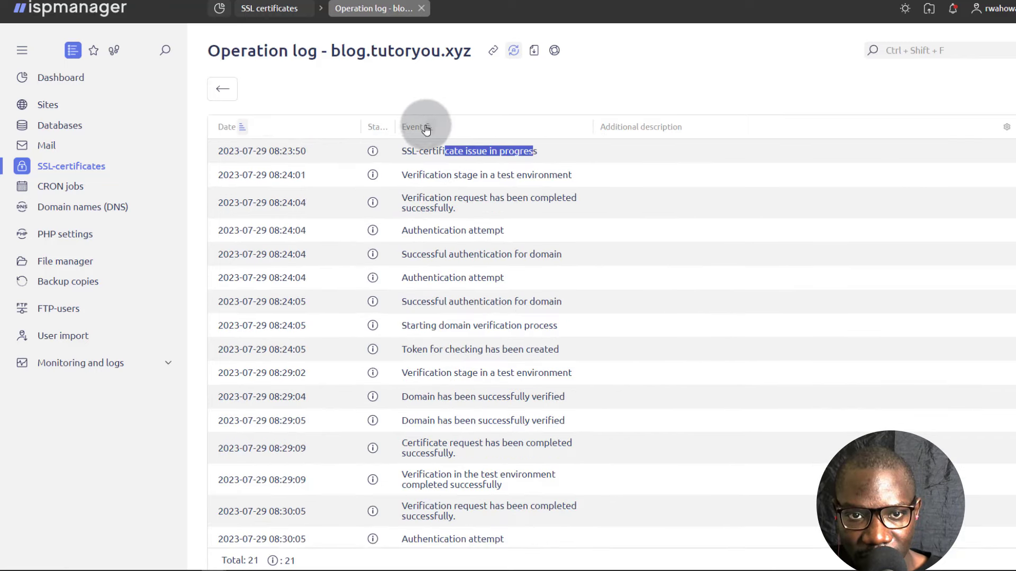
left_click(222, 89)
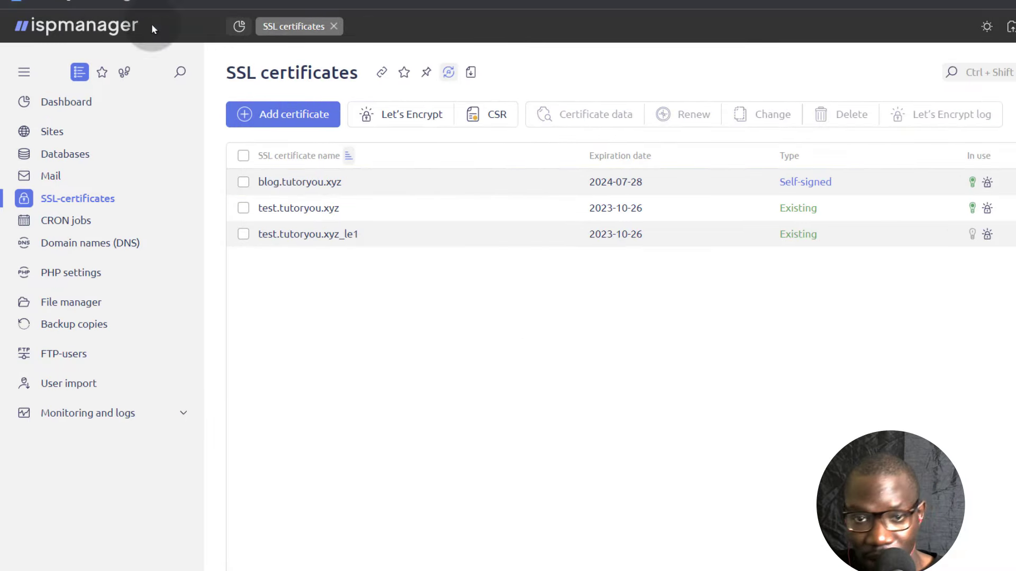
left_click(431, 205)
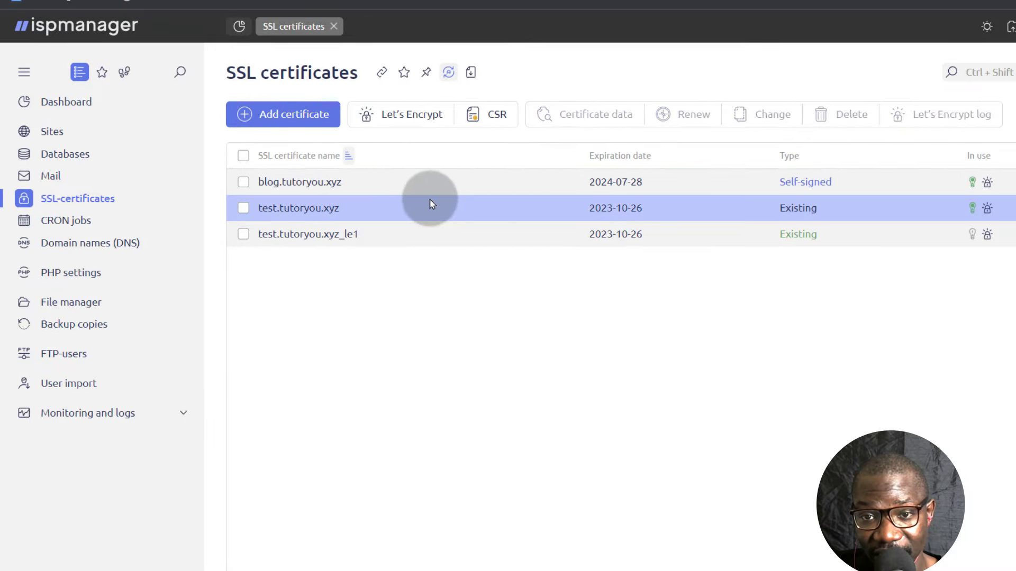
left_click(376, 192)
left_click(317, 205)
left_click(254, 181)
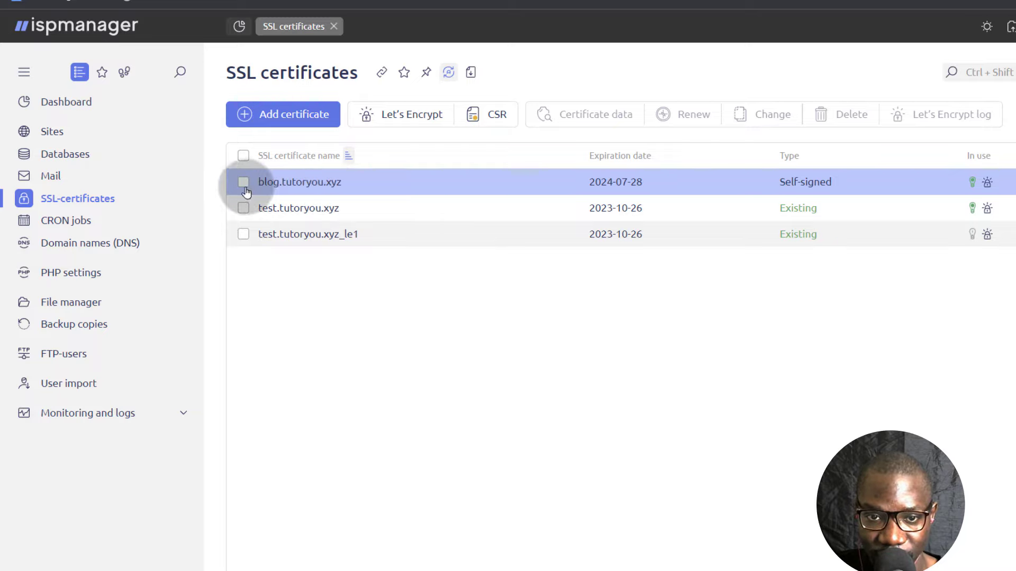
Issue a new Let's Encrypt certificate named blog.tutoryou.xyz_le1 for the domain blog.tutoryou.xyz with a key length of 4096
left_click(405, 116)
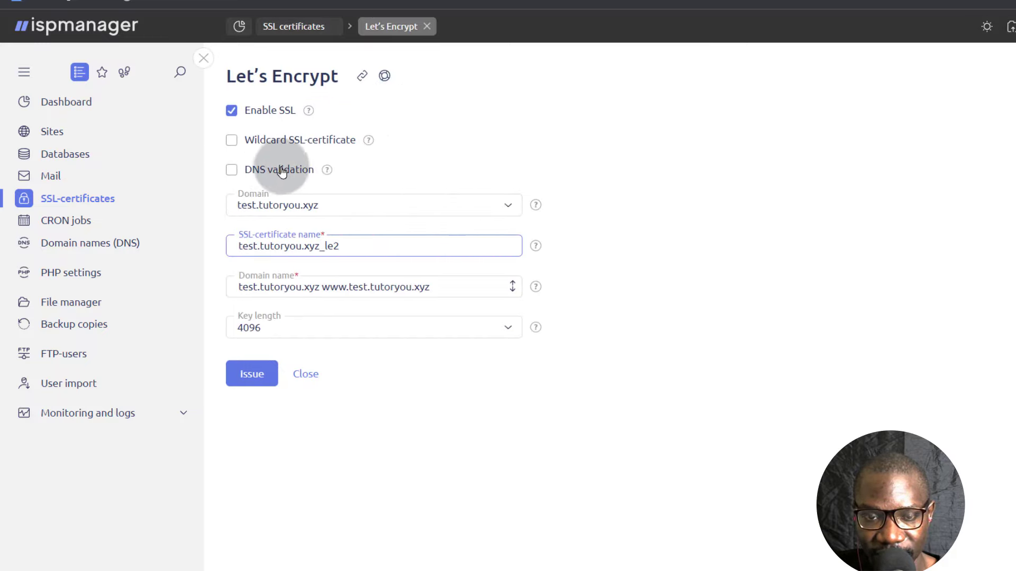
left_click(353, 209)
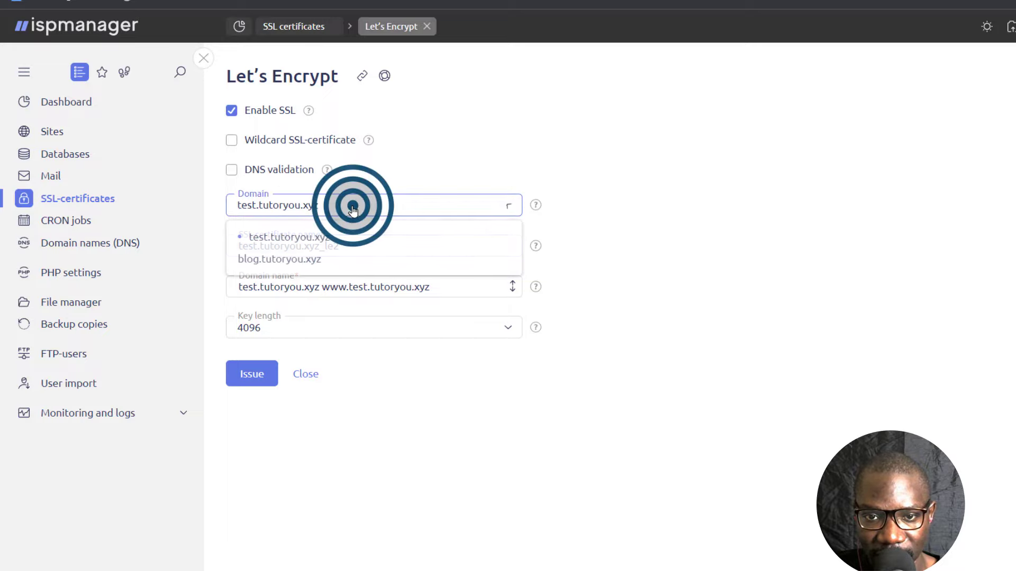
left_click(288, 258)
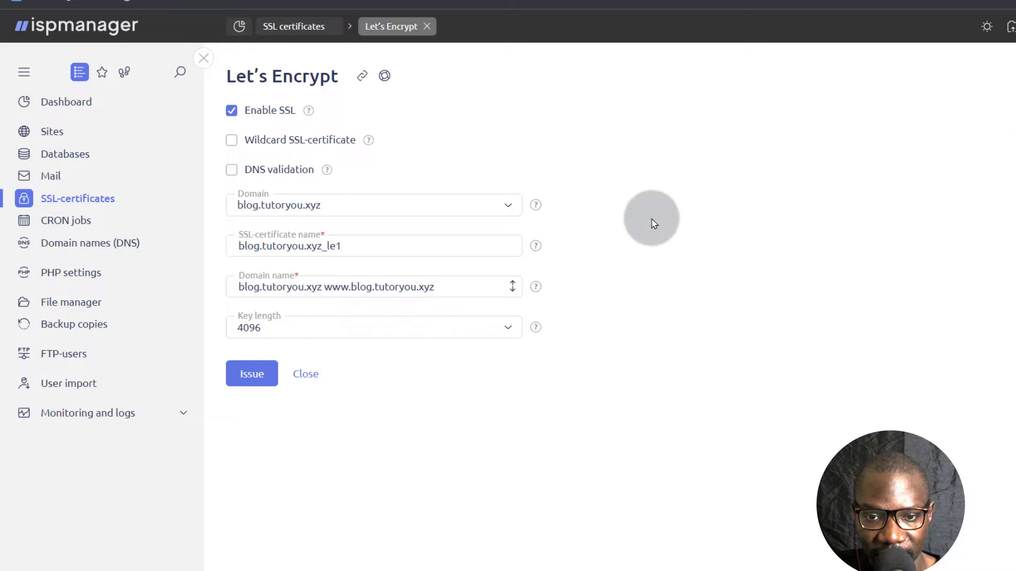
left_click(255, 371)
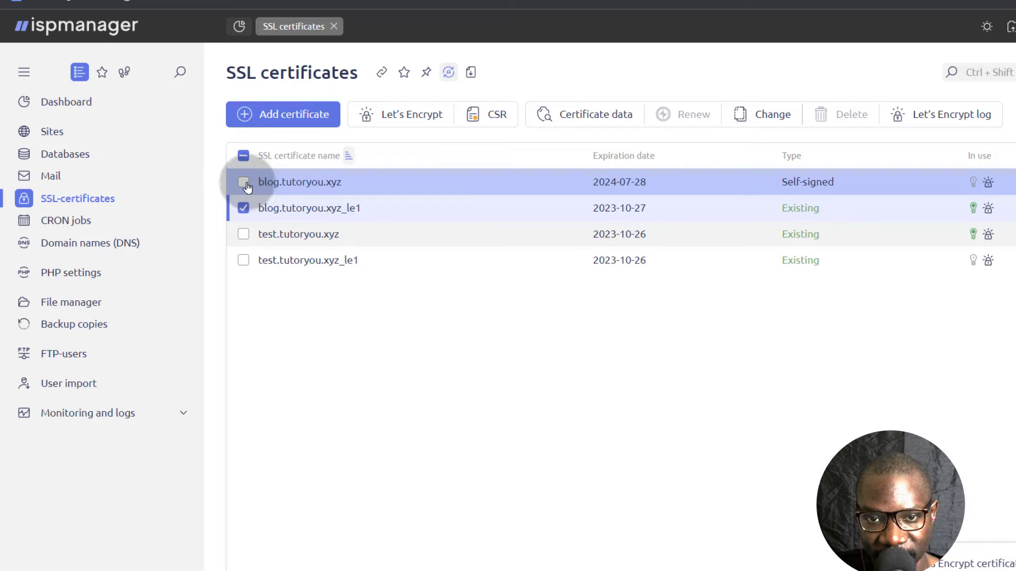
Delete the self-signed blog.tutoryou.xyz certificate, leaving the issued blog.tutoryou.xyz_le1 certificate out of the selection
left_click(243, 181)
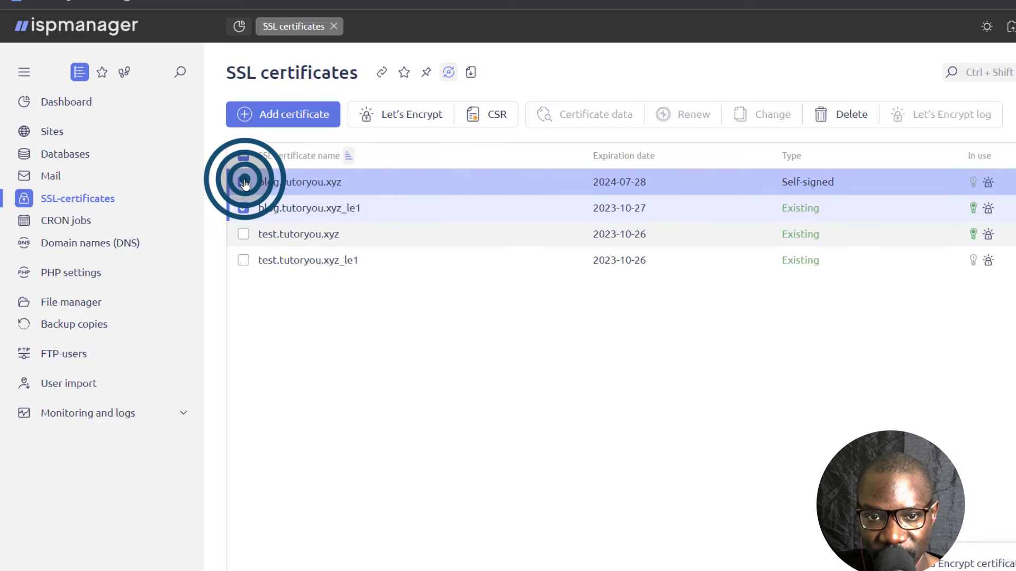
left_click(243, 209)
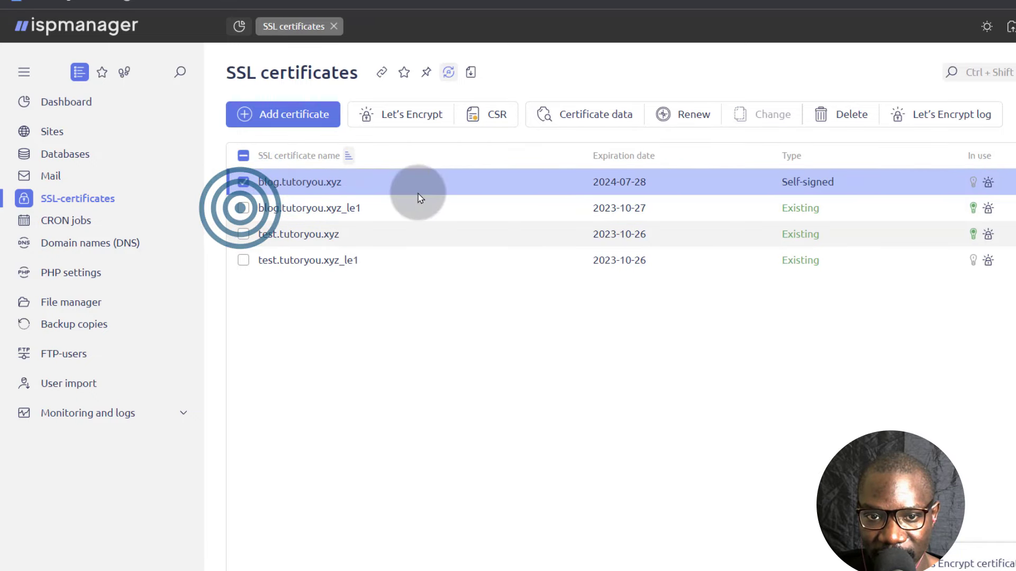
left_click(847, 110)
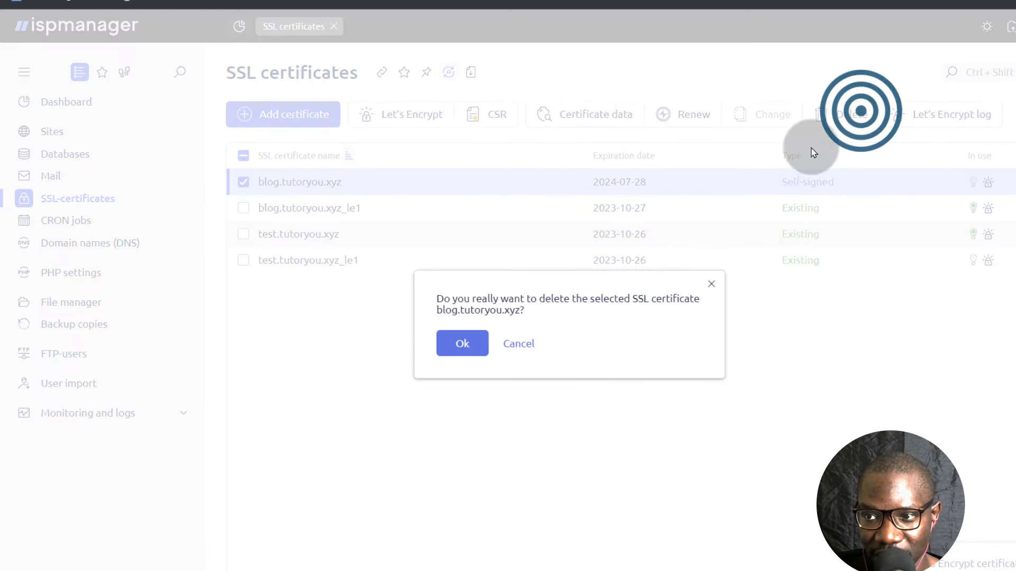
left_click(457, 344)
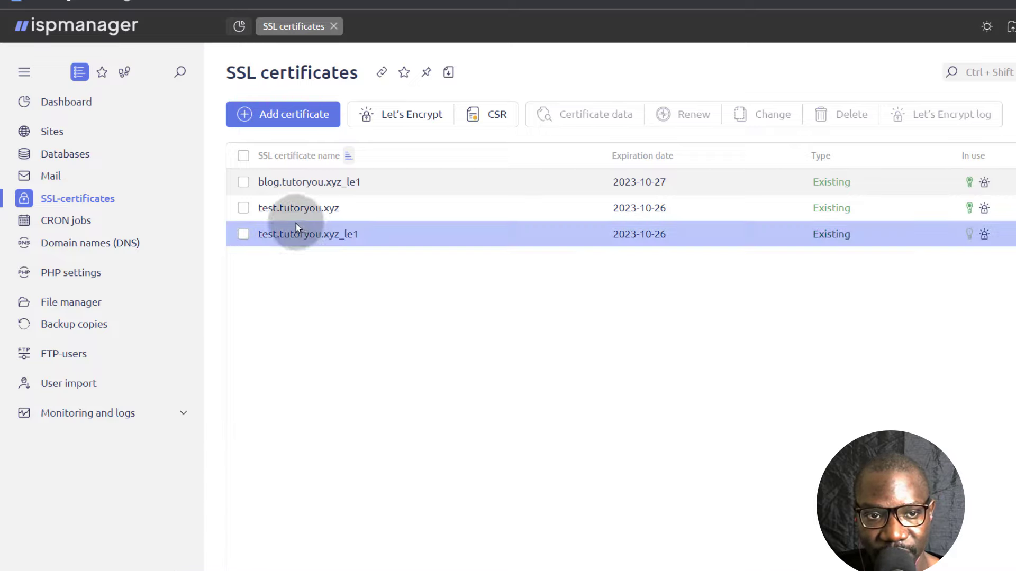
In the list of websites, select blog.tutoryou.xyz and open its CMS web scripts overview
left_click(52, 133)
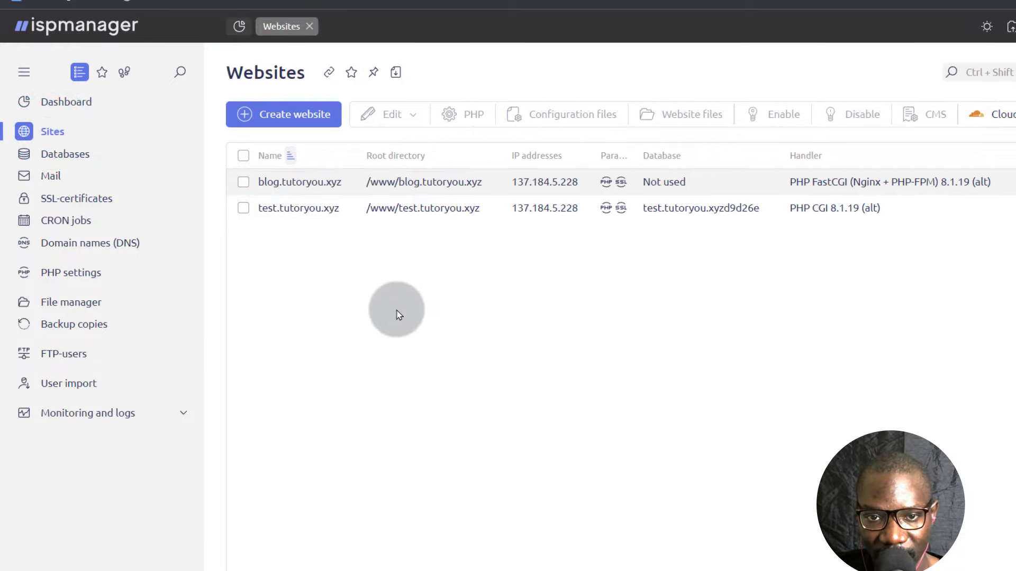
left_click(266, 182)
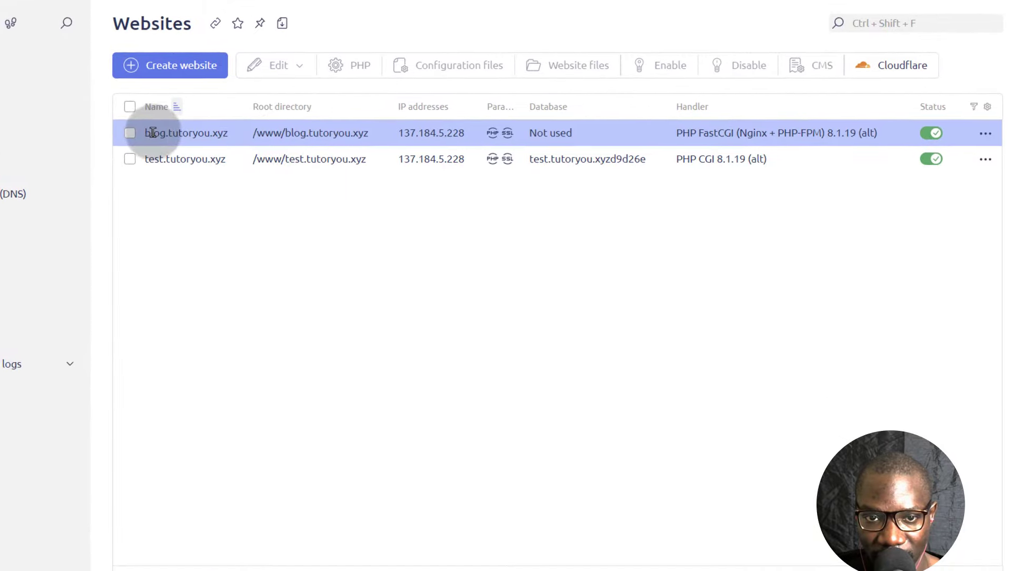
left_click(129, 133)
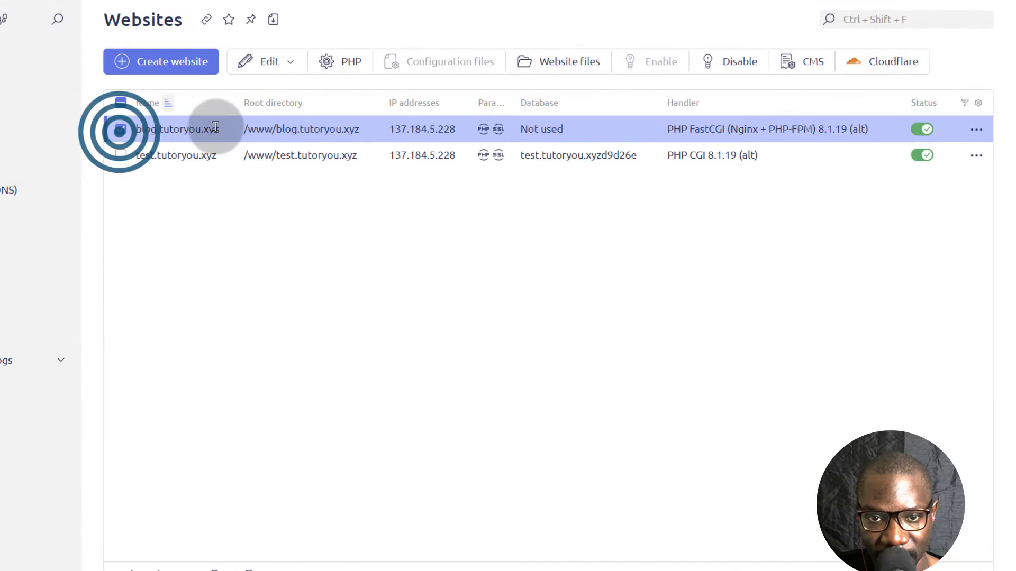
left_click(129, 325)
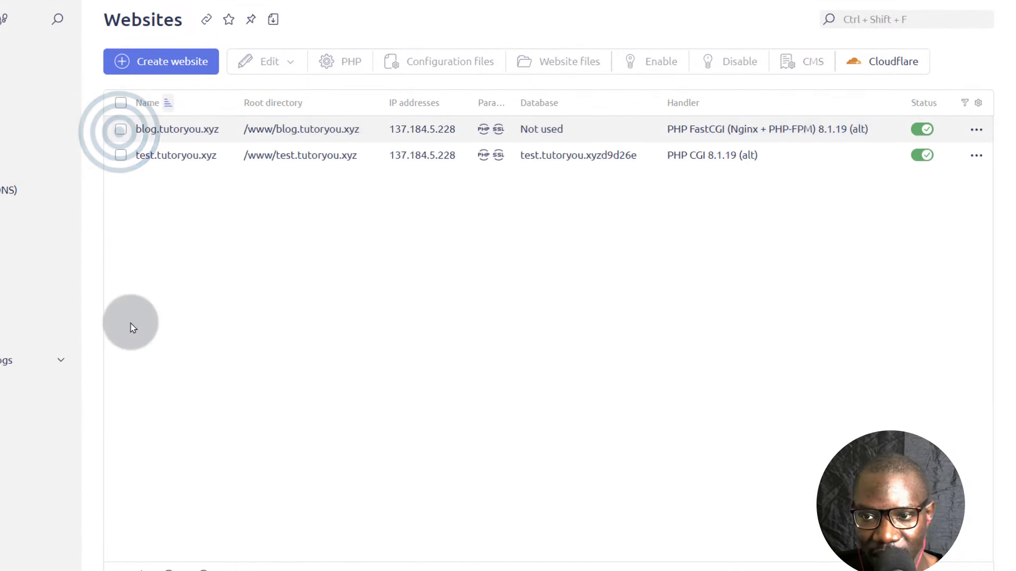
left_click(120, 129)
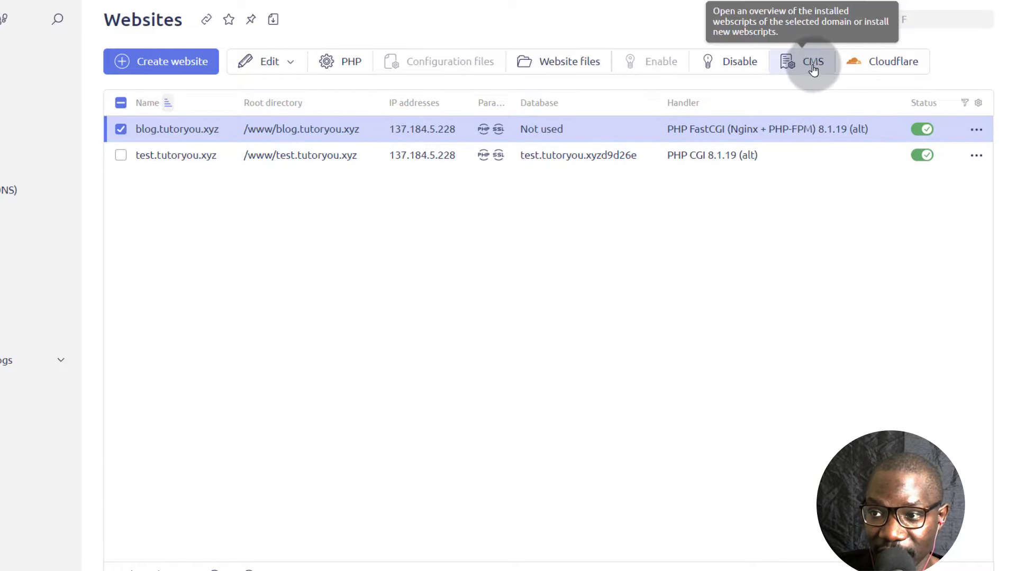
left_click(812, 64)
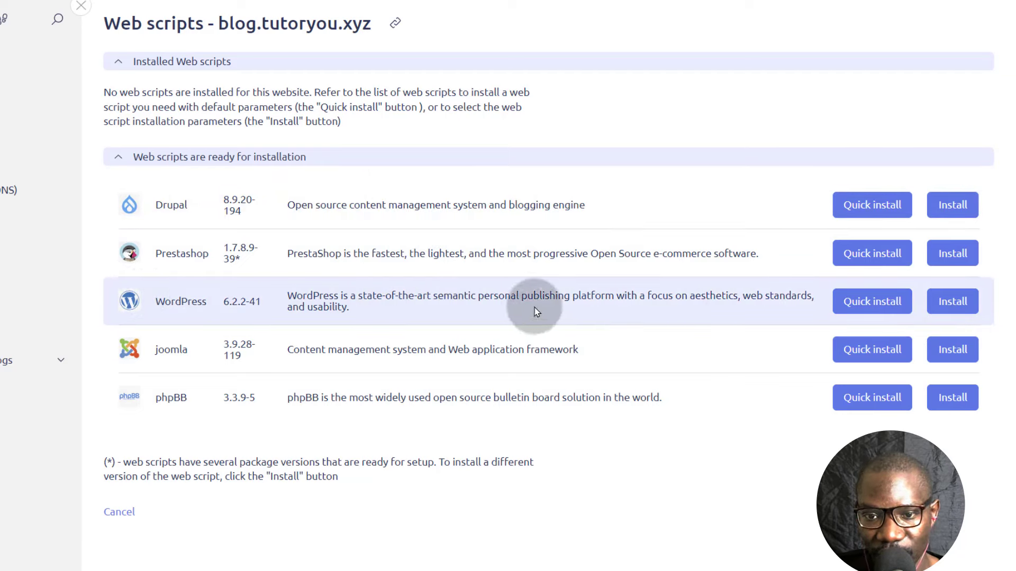
Start installing WordPress on blog.tutoryou.xyz, accept the license agreement and continue to the installation parameters
left_click(873, 306)
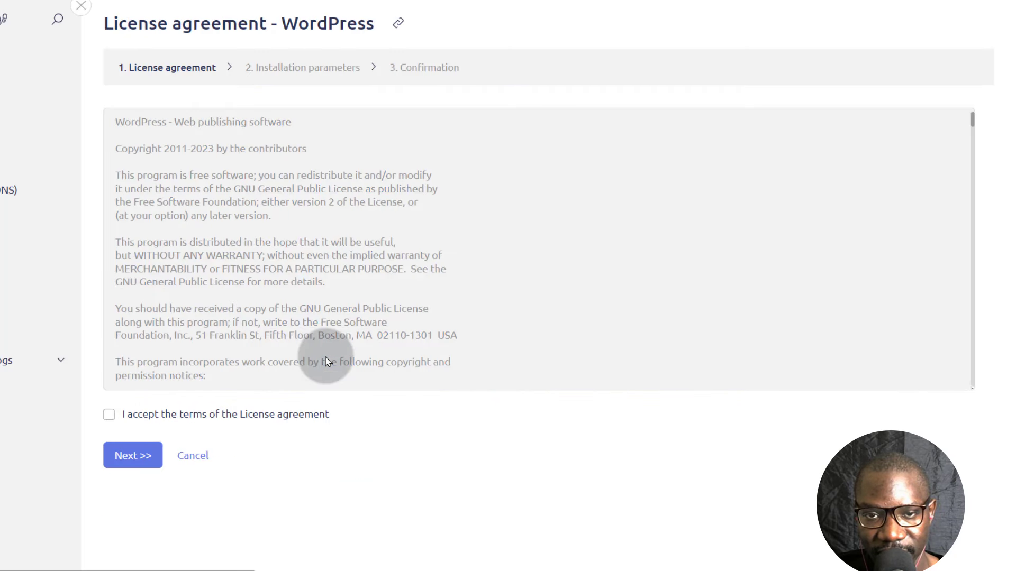
left_click(109, 415)
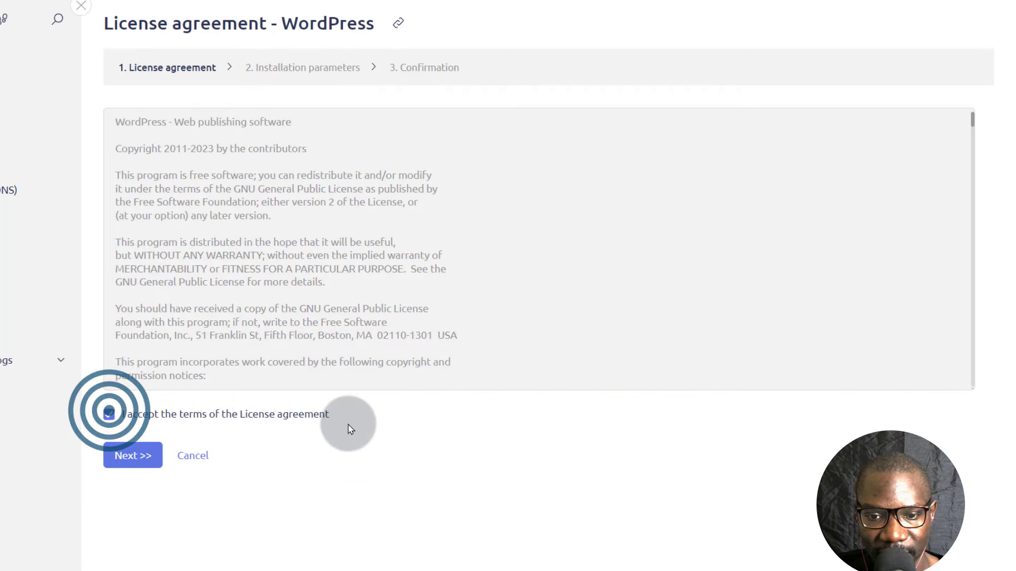
left_click(130, 457)
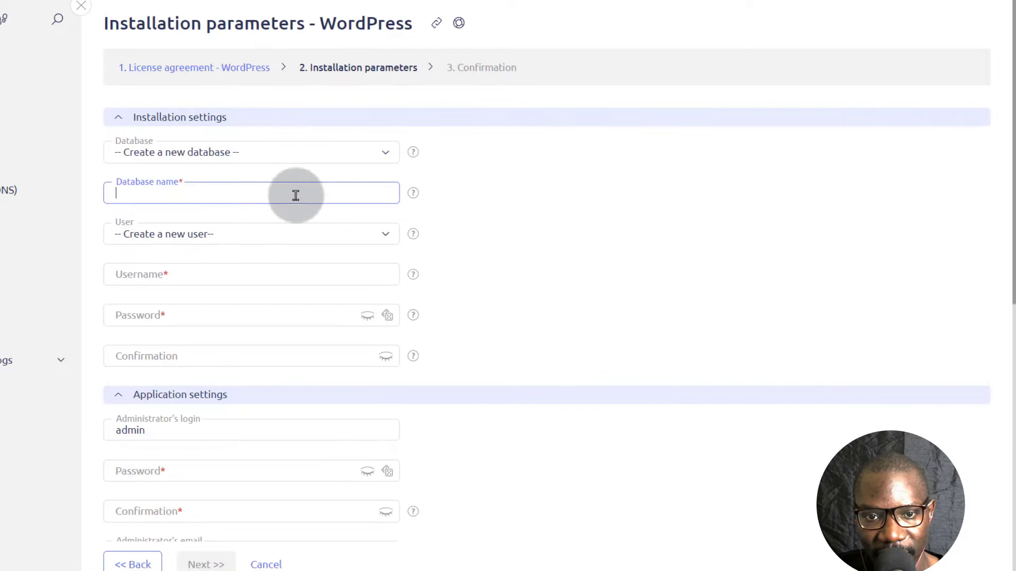
Name the new database wpdb8, set its new user's name to wpdb8user and generate a database password
left_click(141, 192)
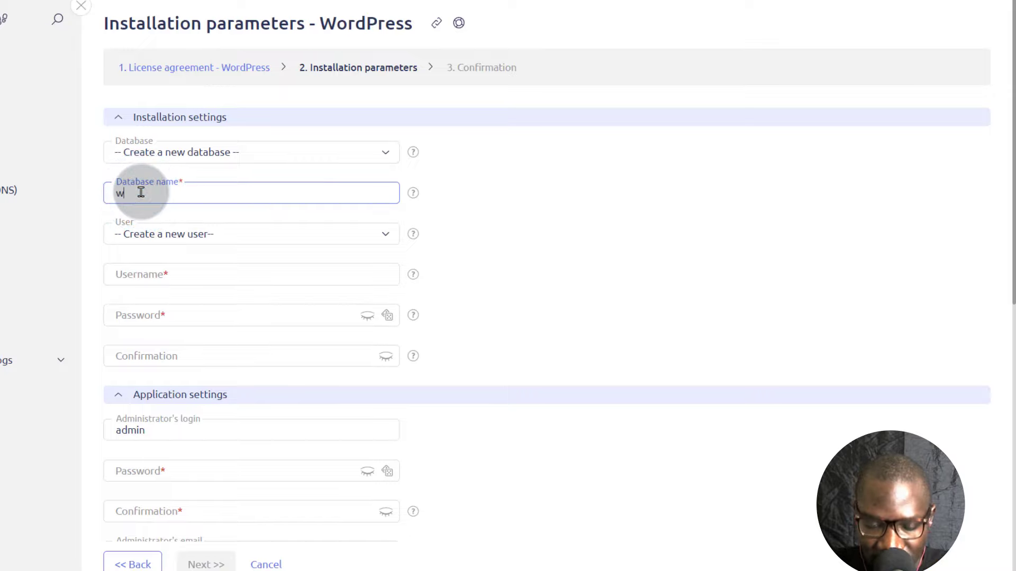
type("wpdb8")
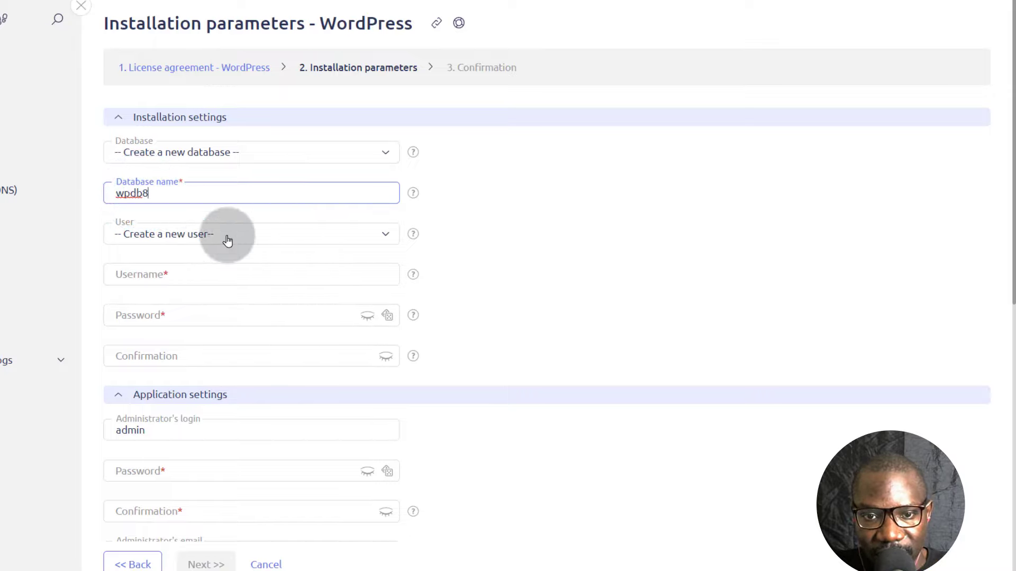
left_click(178, 274)
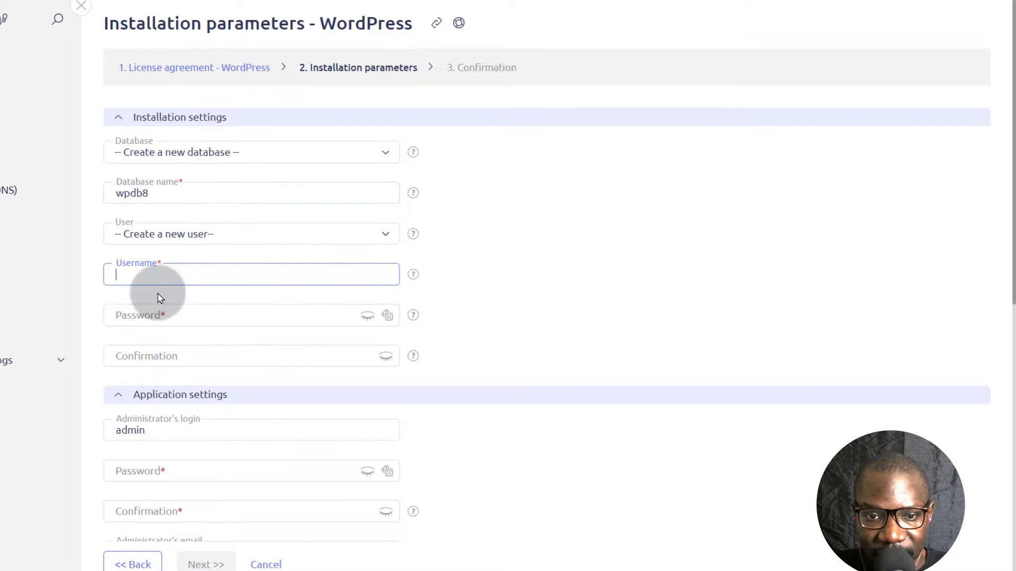
type("wpdb0user")
left_click(149, 272)
key("BackSpace")
type("8")
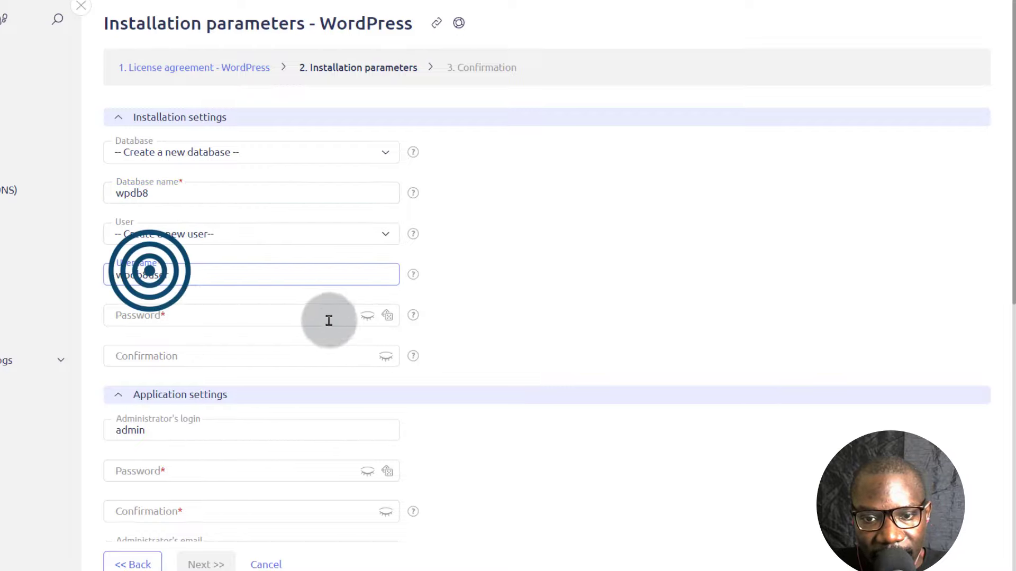
left_click(390, 317)
Keep admin as the WordPress administrator's login and generate the administrator password
scroll(258, 308, "down", 6)
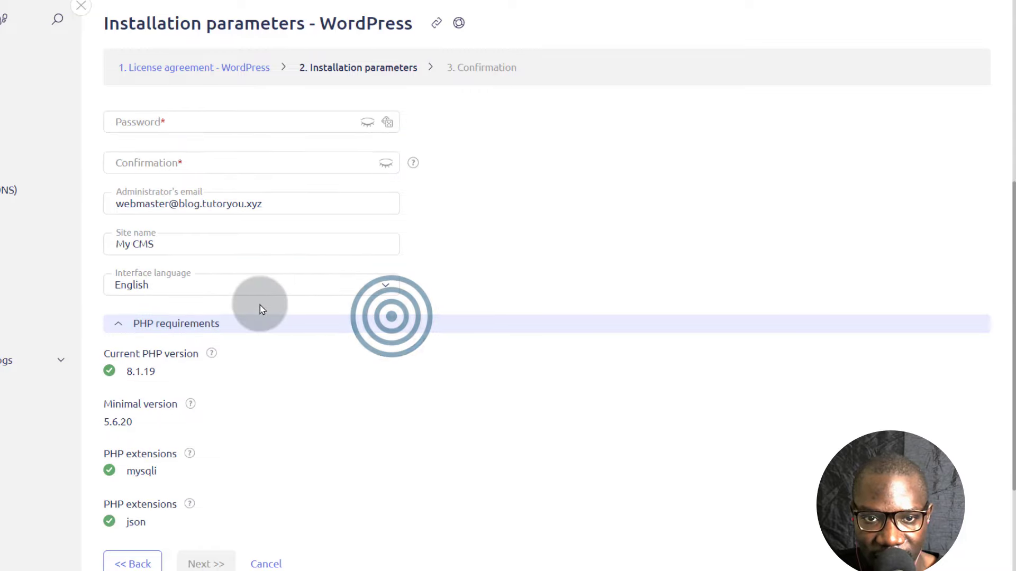
scroll(222, 285, "up", 4)
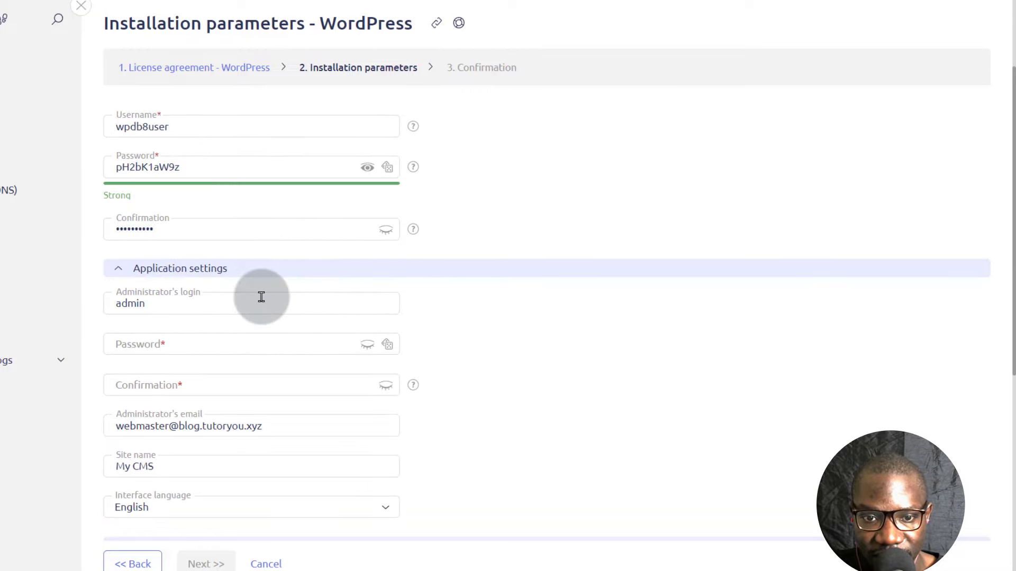
left_click(154, 304)
double_click(154, 303)
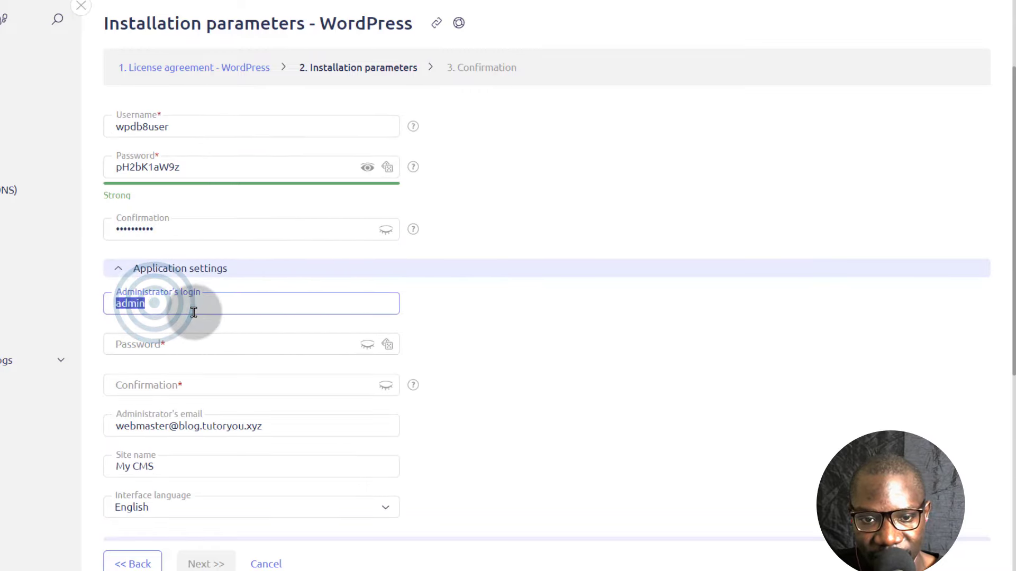
left_click(150, 347)
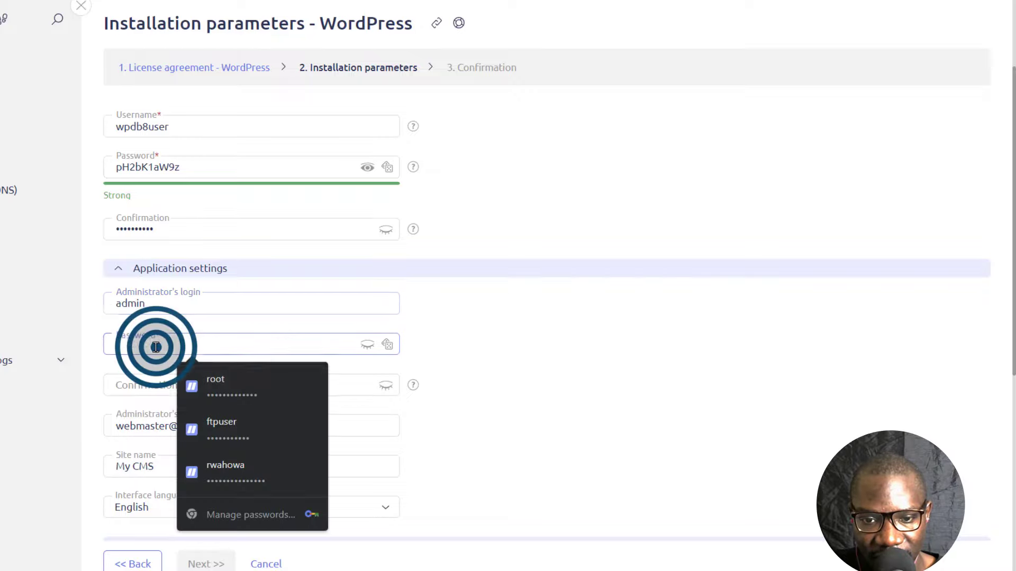
left_click(387, 350)
scroll(267, 360, "down", 8)
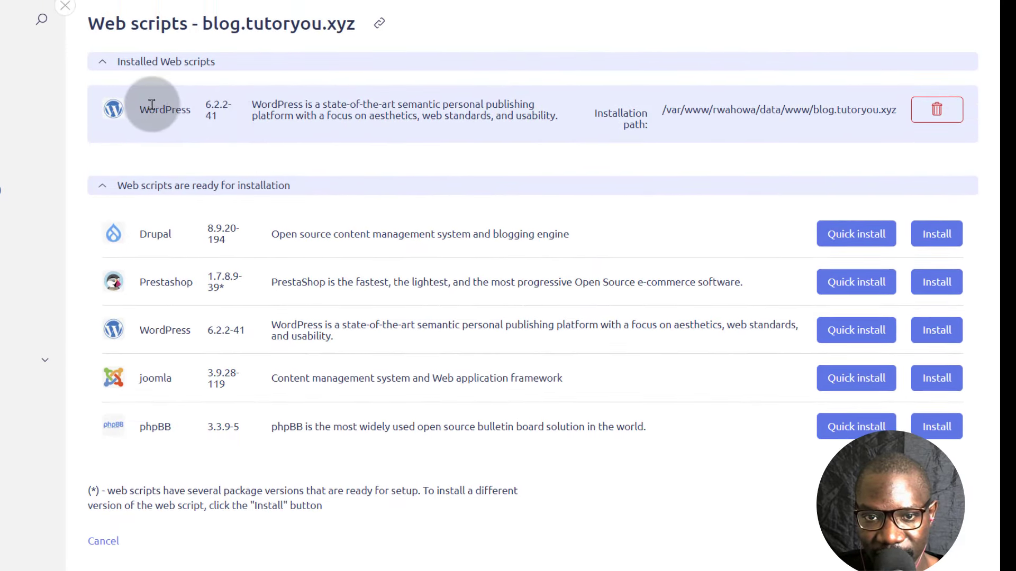
left_click(211, 106)
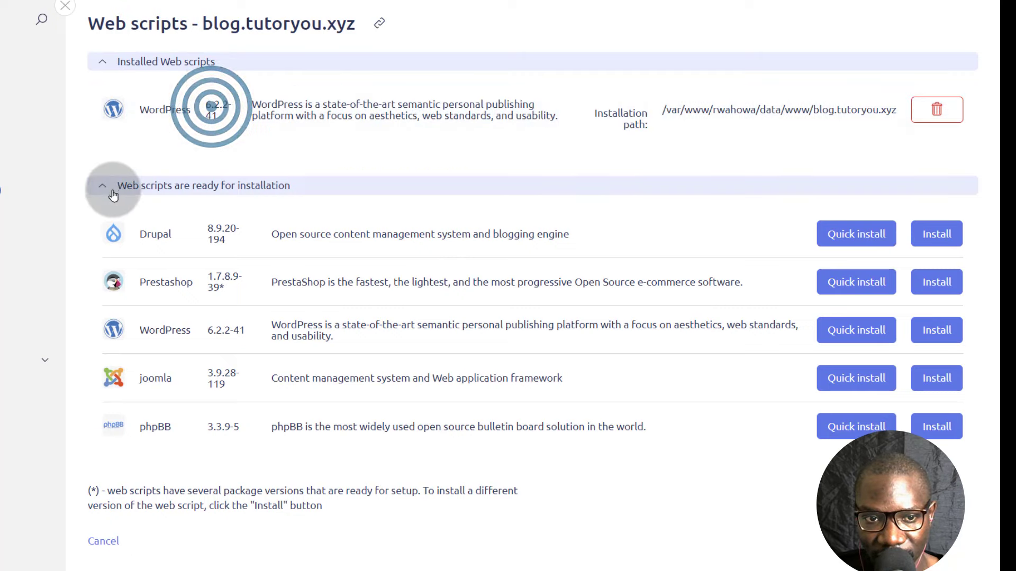
left_click(146, 62)
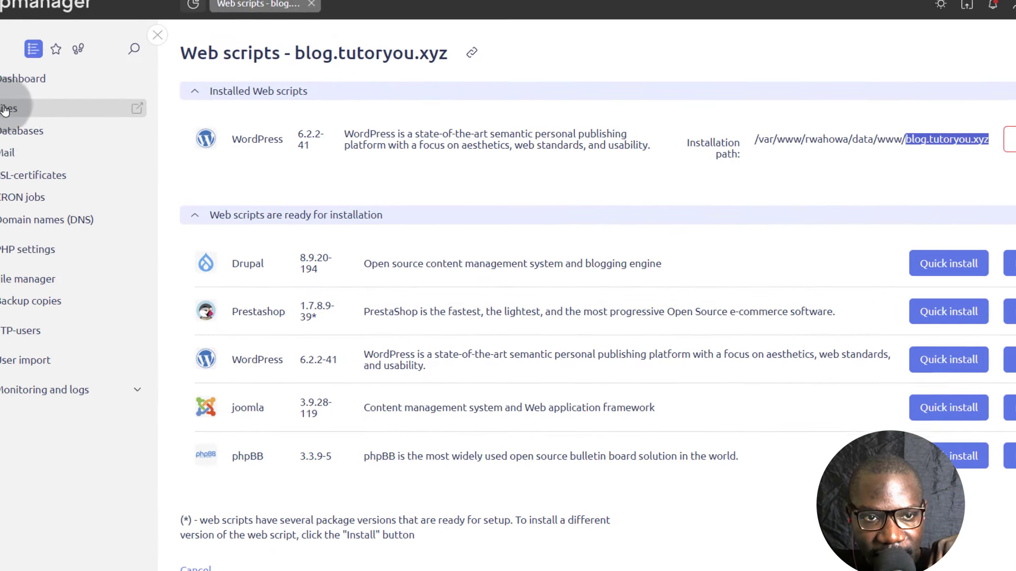
Edit the blog.tutoryou.xyz website, set the PHP mode of its handler to CGI and save the settings
left_click(50, 123)
left_click(243, 173)
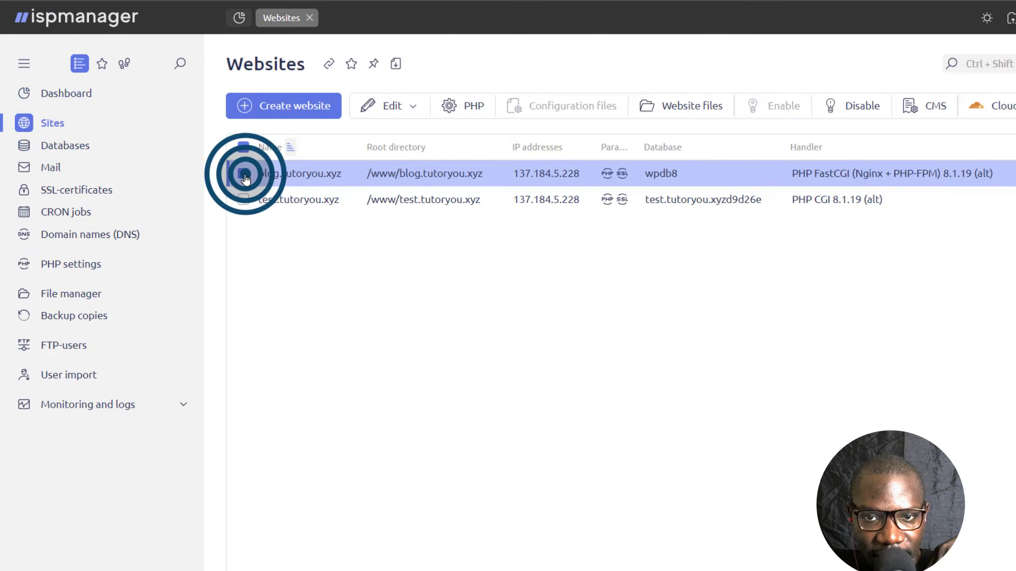
left_click(388, 104)
left_click(391, 135)
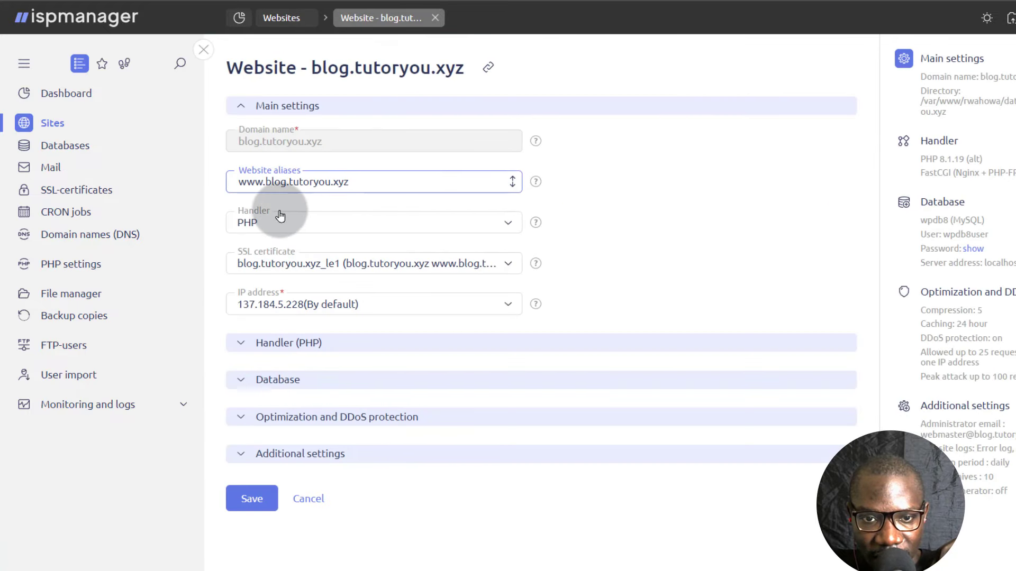
left_click(266, 341)
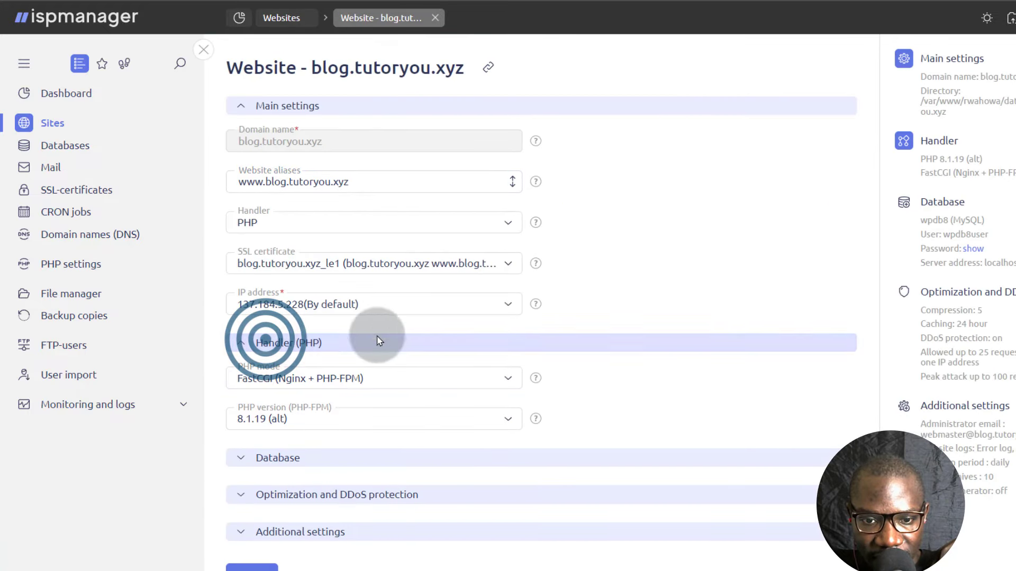
left_click(324, 379)
left_click(245, 431)
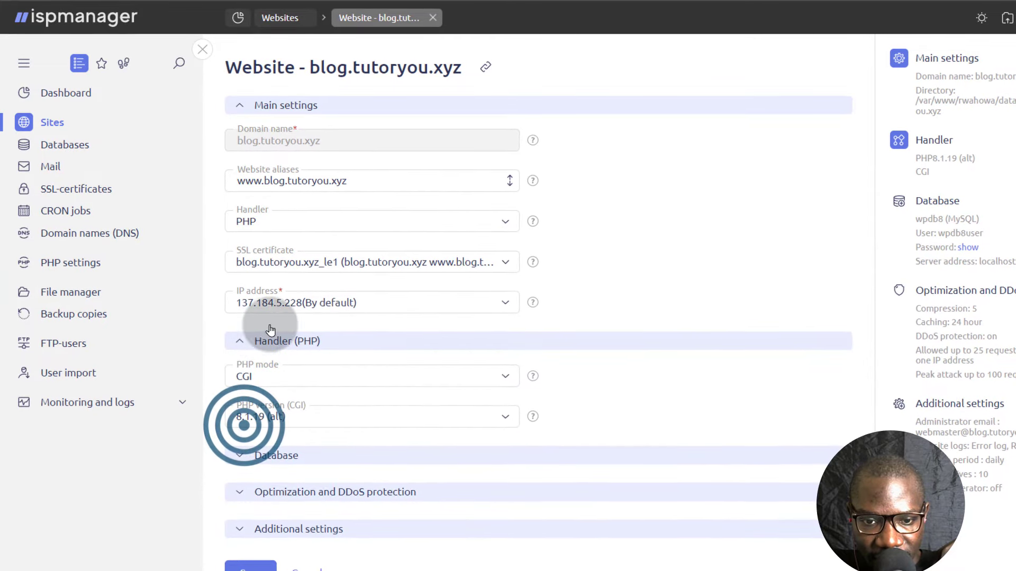
left_click(244, 563)
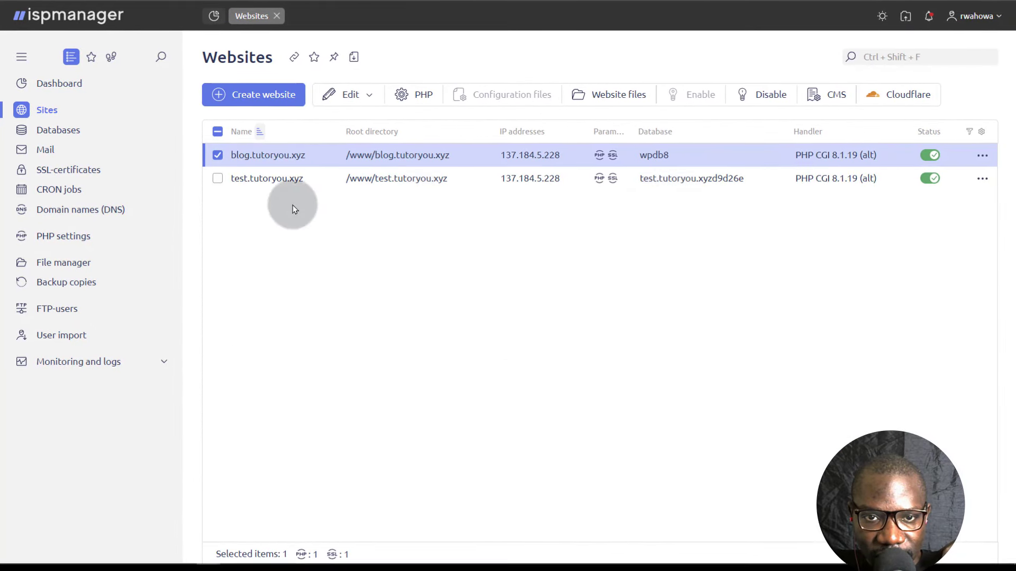
Open the blog.tutoryou.xyz website in the browser to check the WordPress front page, and return to the website list
left_click(982, 155)
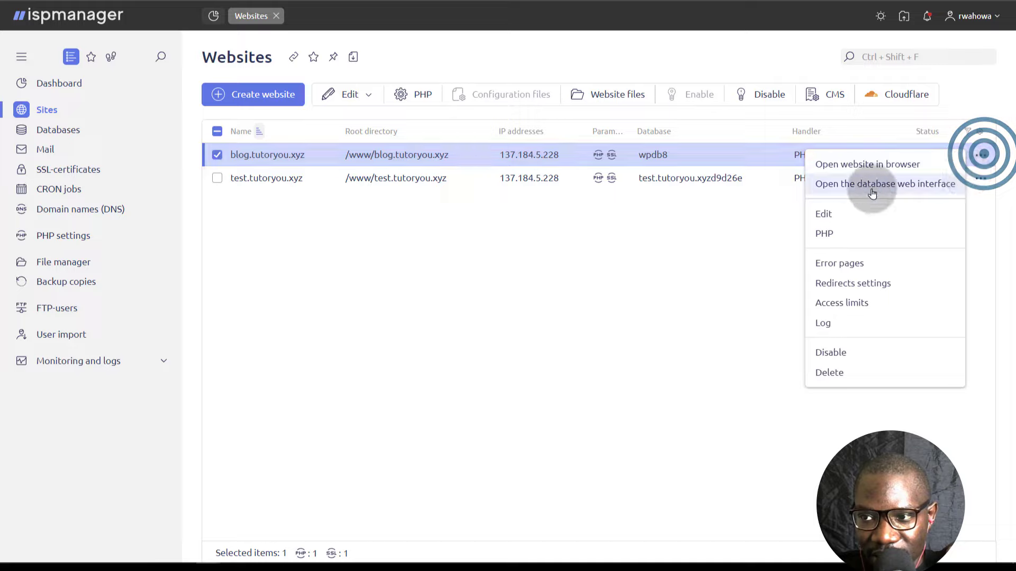
left_click(838, 166)
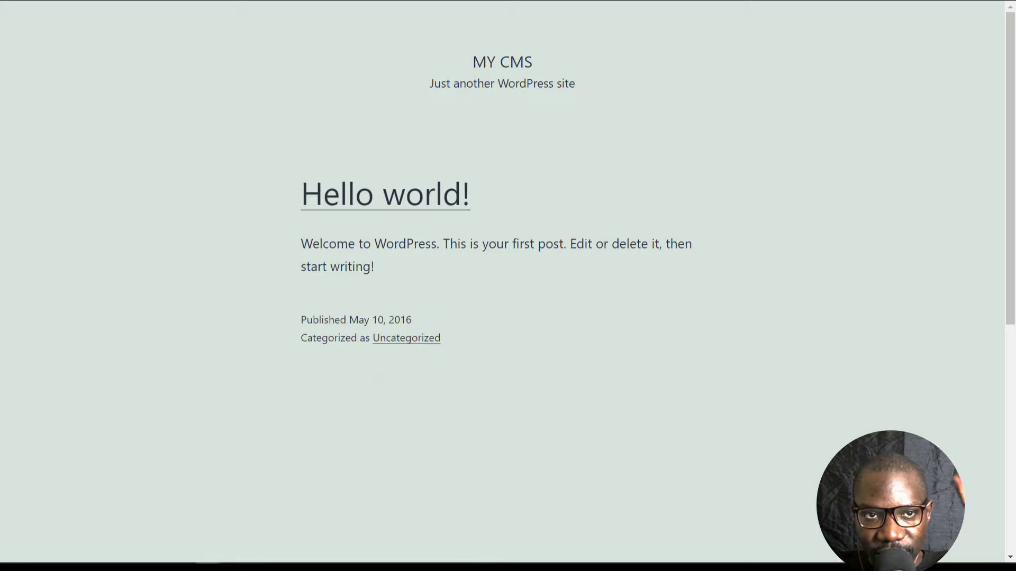
left_click(136, 1)
left_click(60, 174)
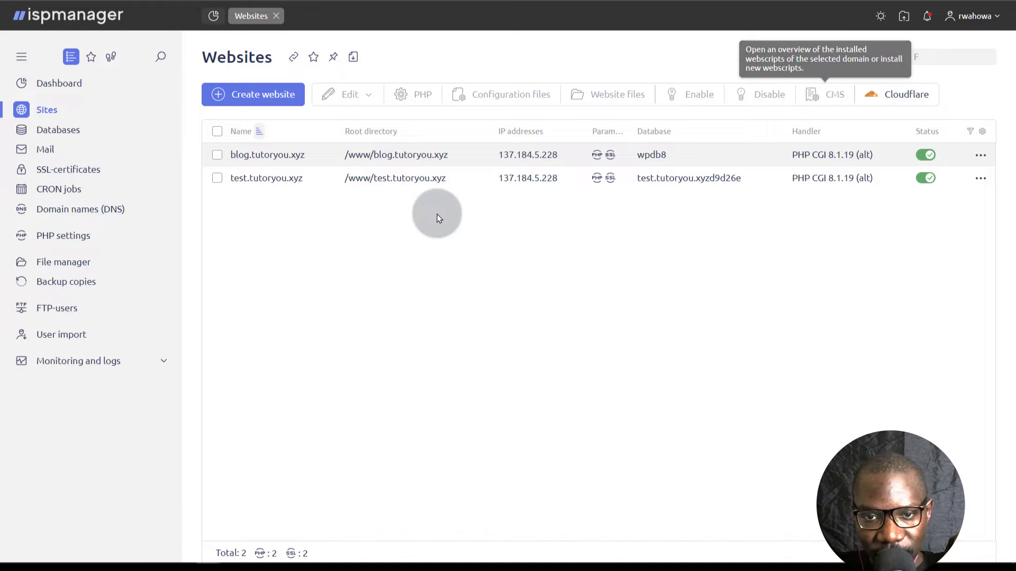
Reopen the blog.tutoryou.xyz website settings and examine the PHP versions offered for its handler, keeping 8.1.19 (alt)
left_click(216, 154)
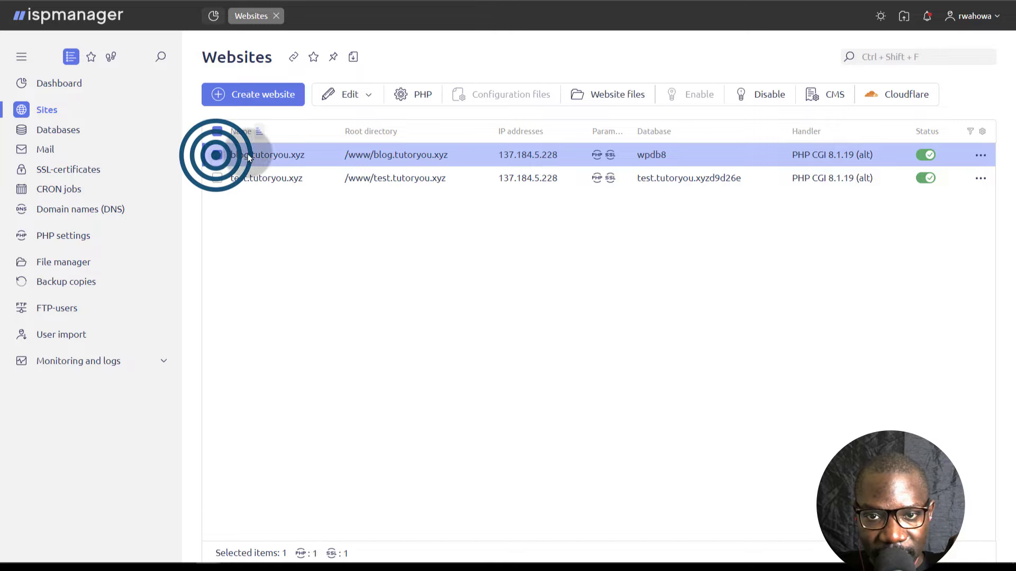
left_click(353, 98)
left_click(353, 126)
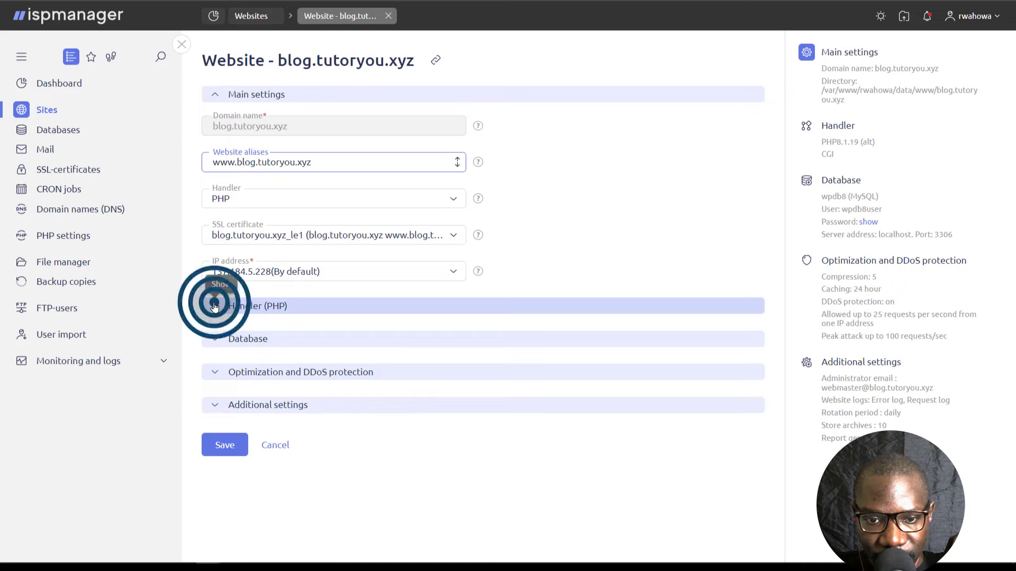
left_click(213, 306)
left_click(280, 371)
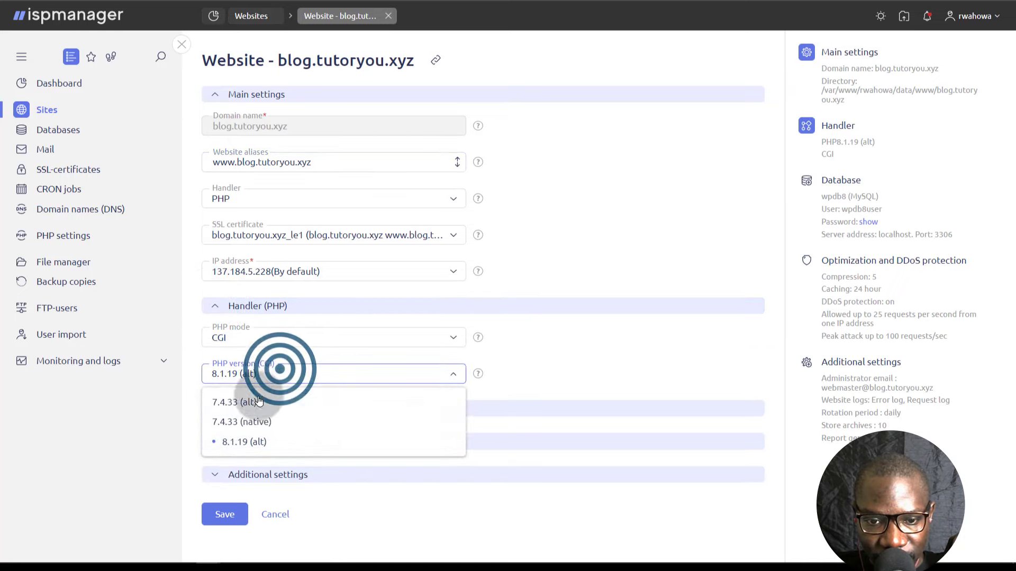
left_click(555, 380)
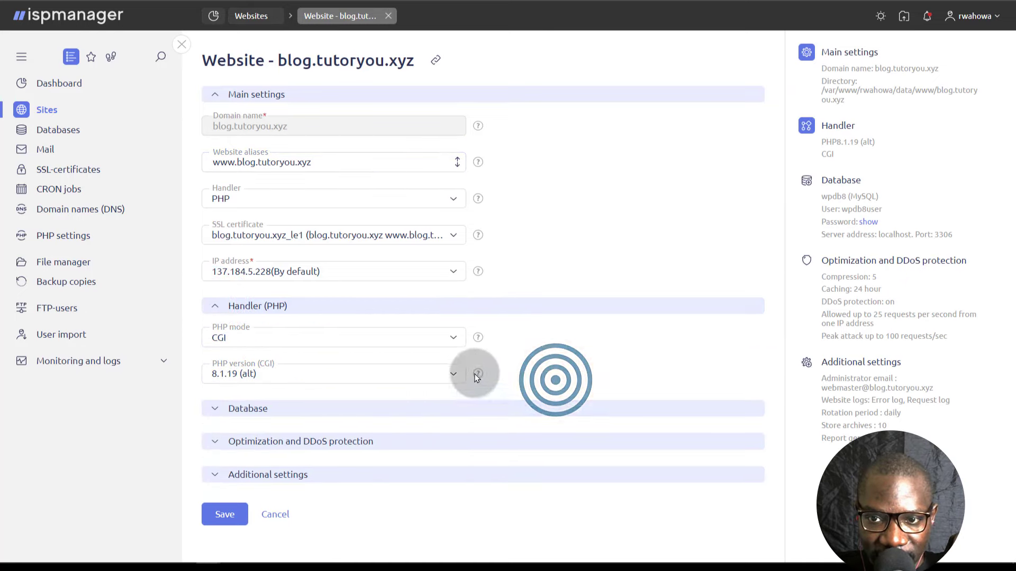
mouse_move(477, 376)
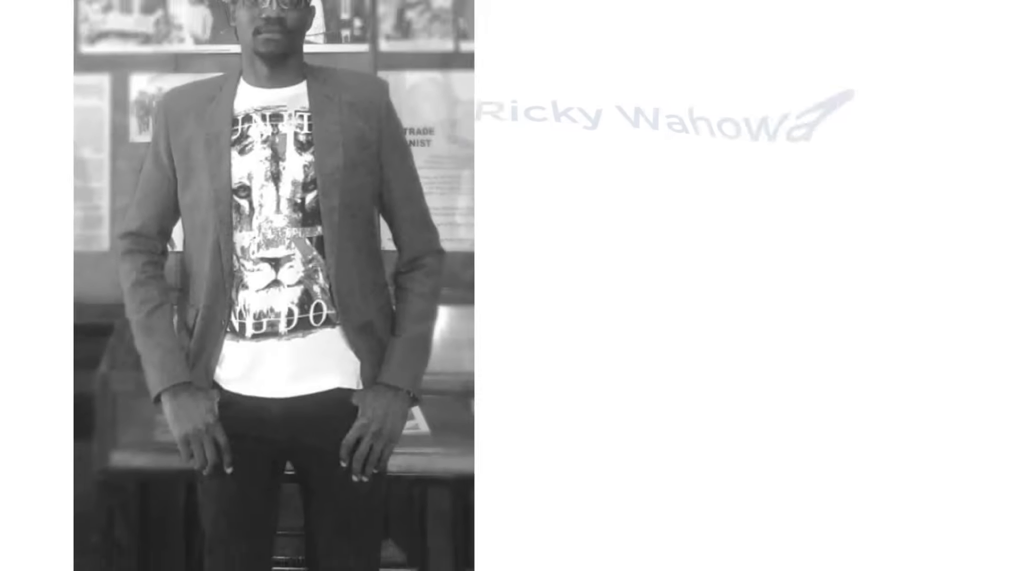